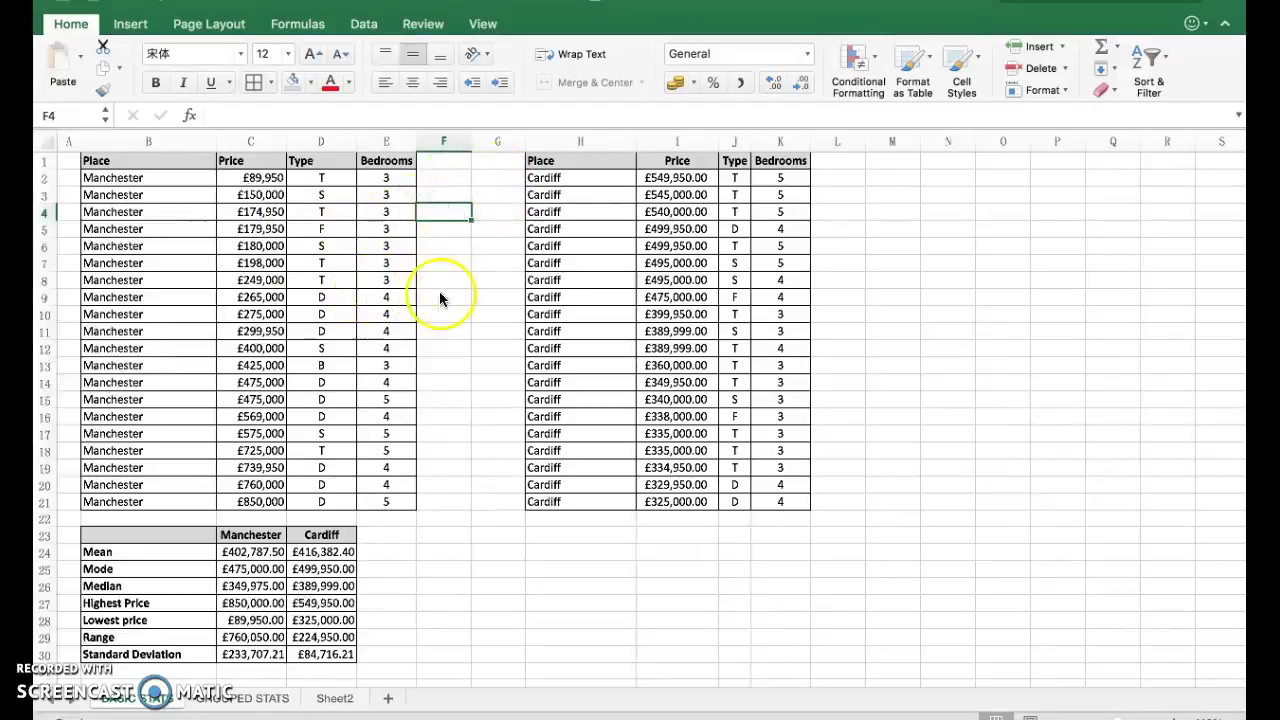
Step: Apply AutoFilter to header row 1 of the Manchester and Cardiff tables
left_click_drag(100, 161, 370, 176)
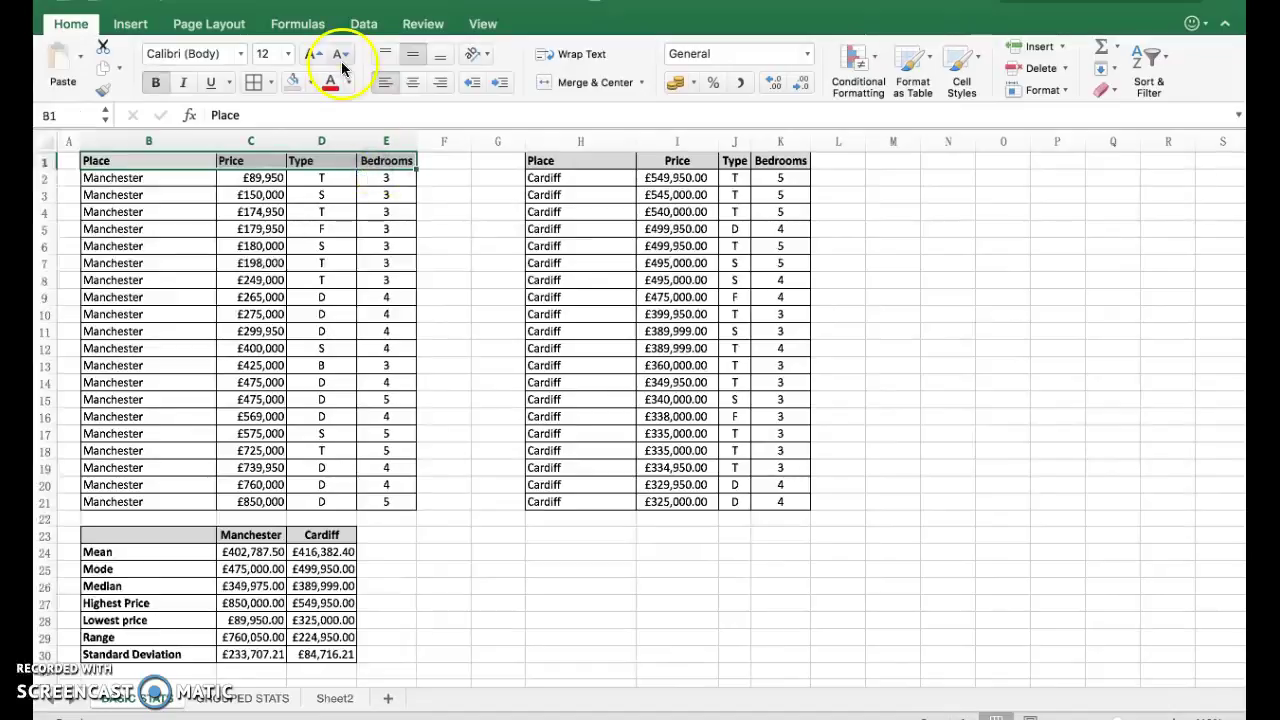
left_click(45, 162)
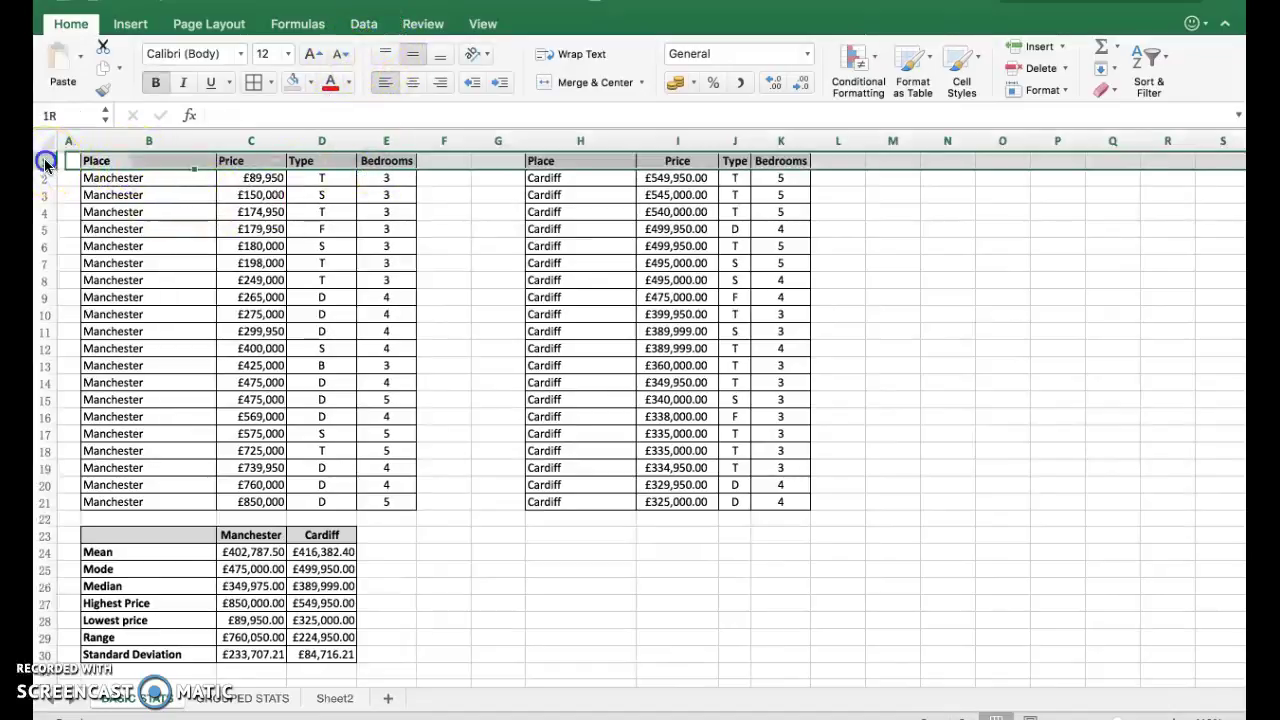
left_click(362, 28)
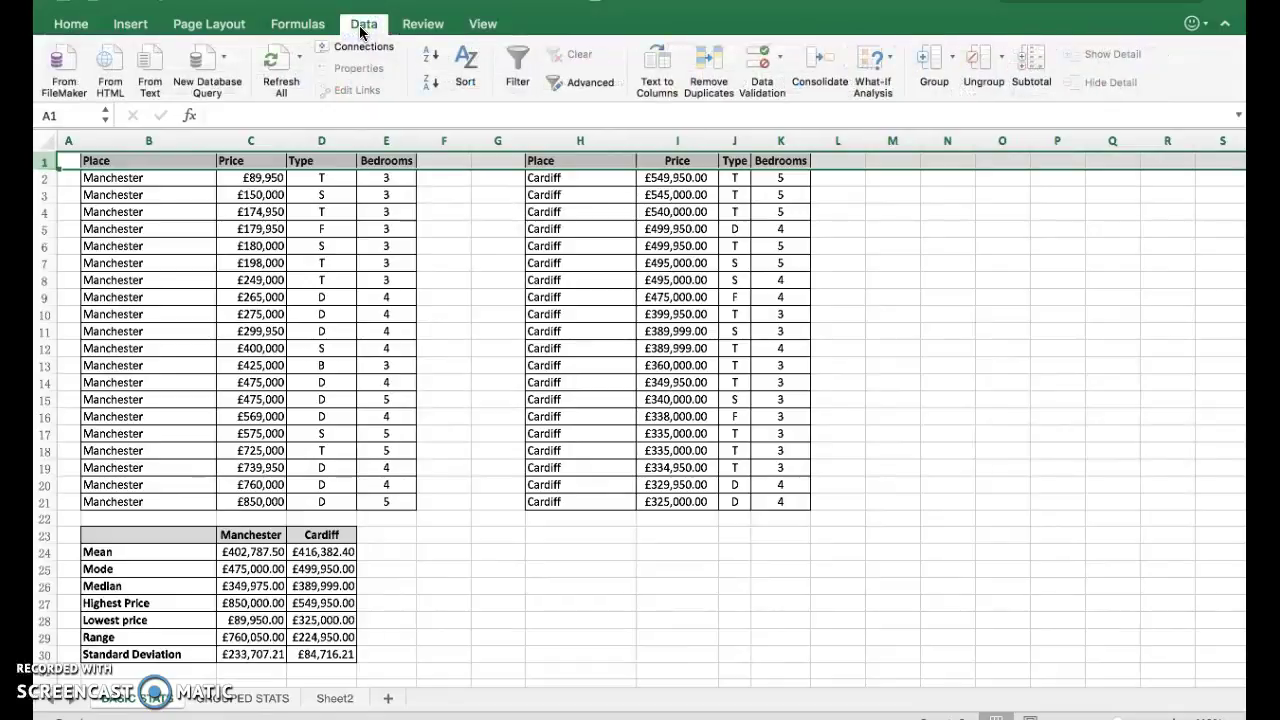
left_click(516, 60)
Step: Widen column E so the Bedrooms header fits
left_click(449, 212)
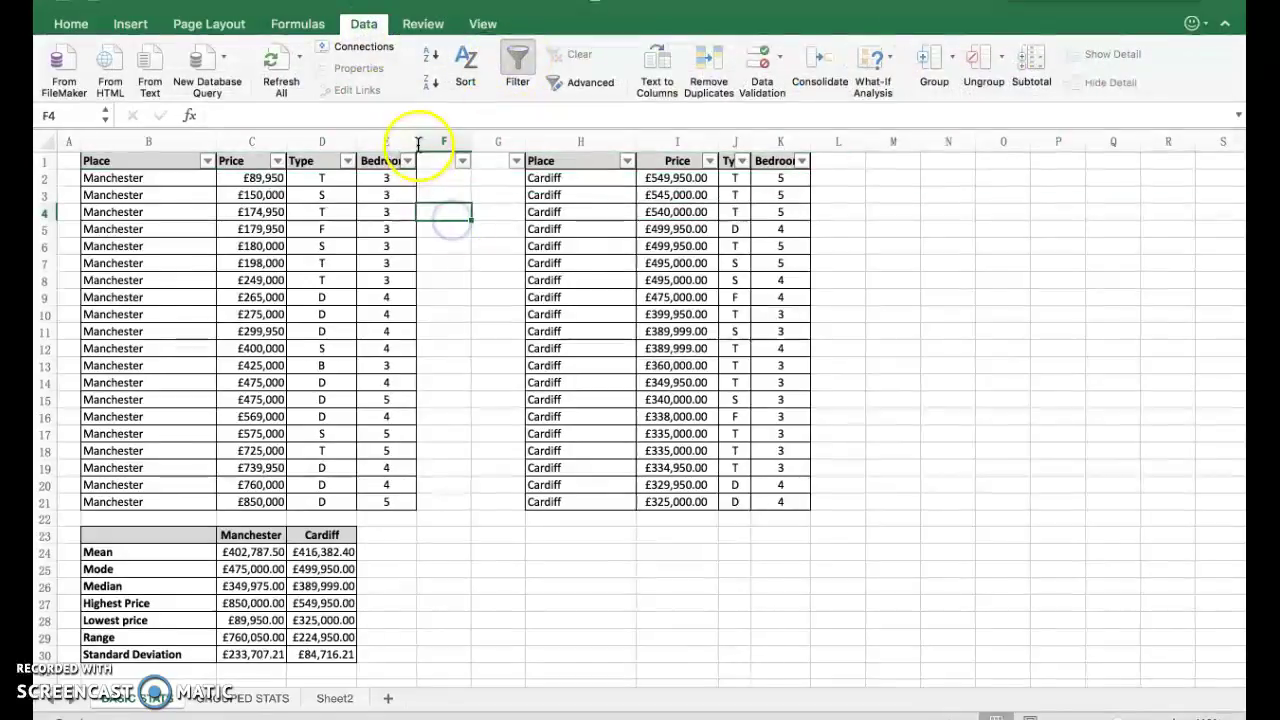
left_click(417, 143)
left_click_drag(417, 143, 431, 143)
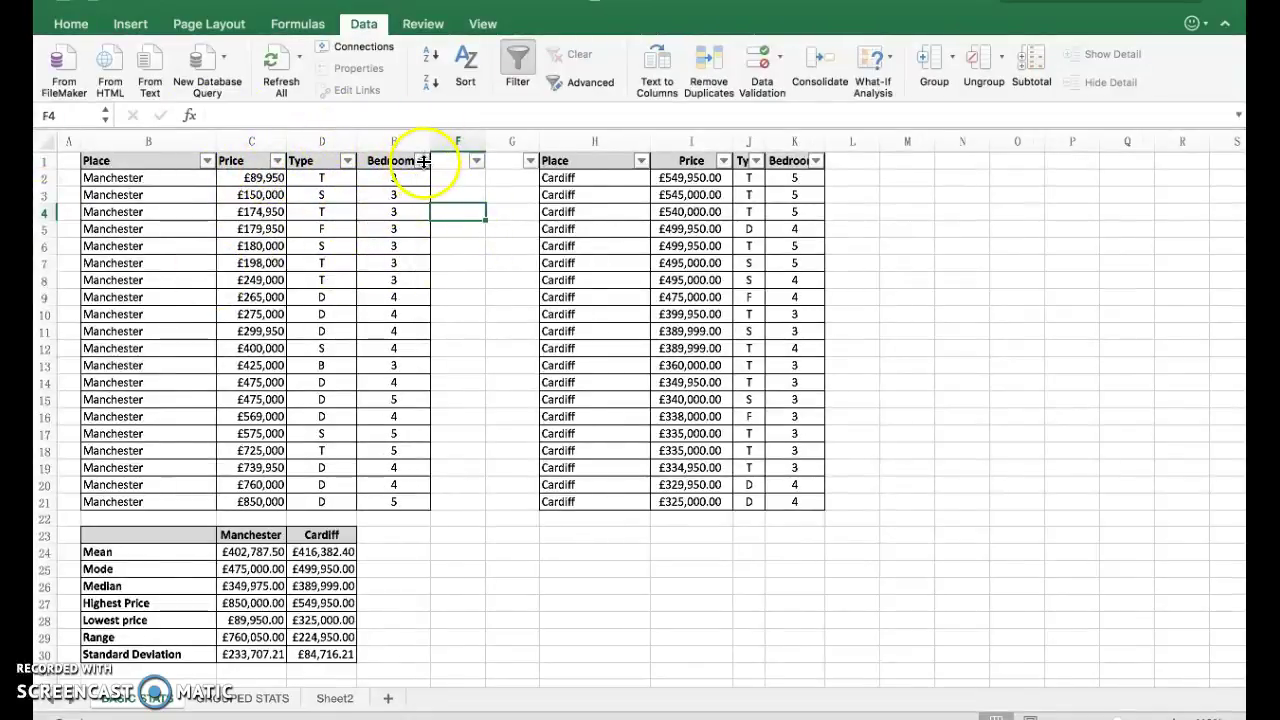
Step: Filter the Manchester Bedrooms column to show only 3-bedroom houses
left_click(423, 161)
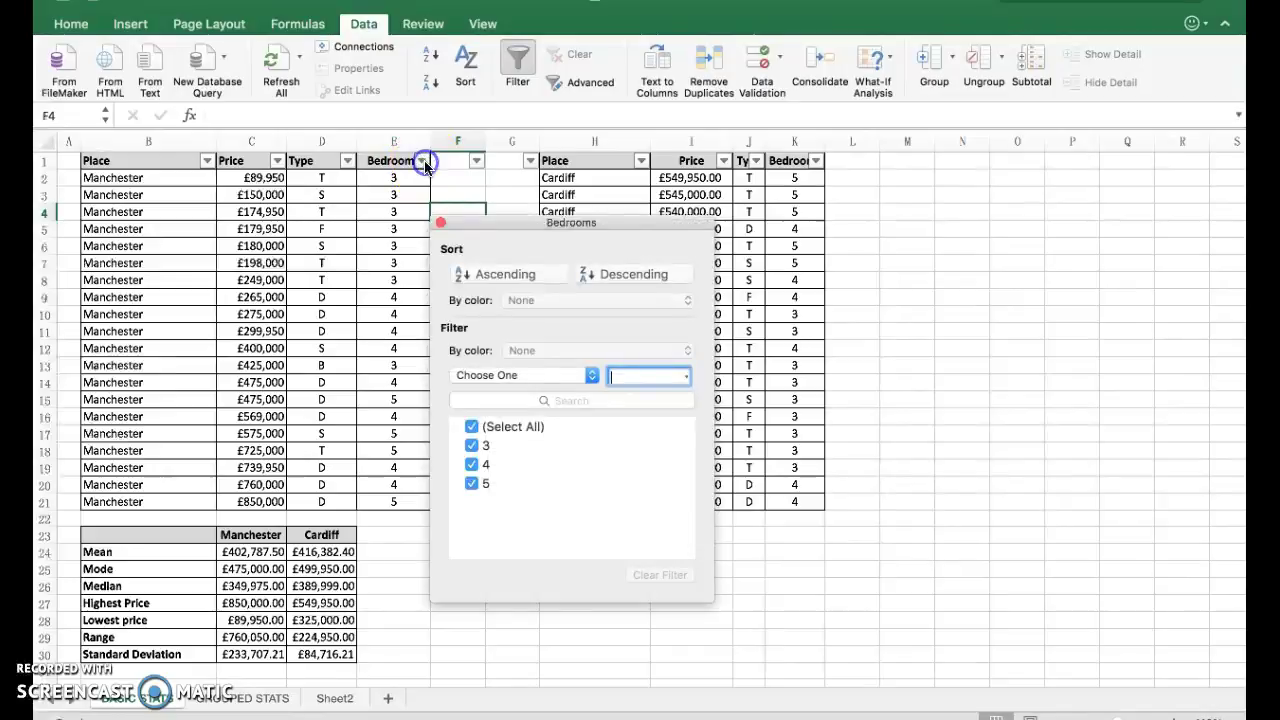
left_click(513, 428)
left_click(472, 446)
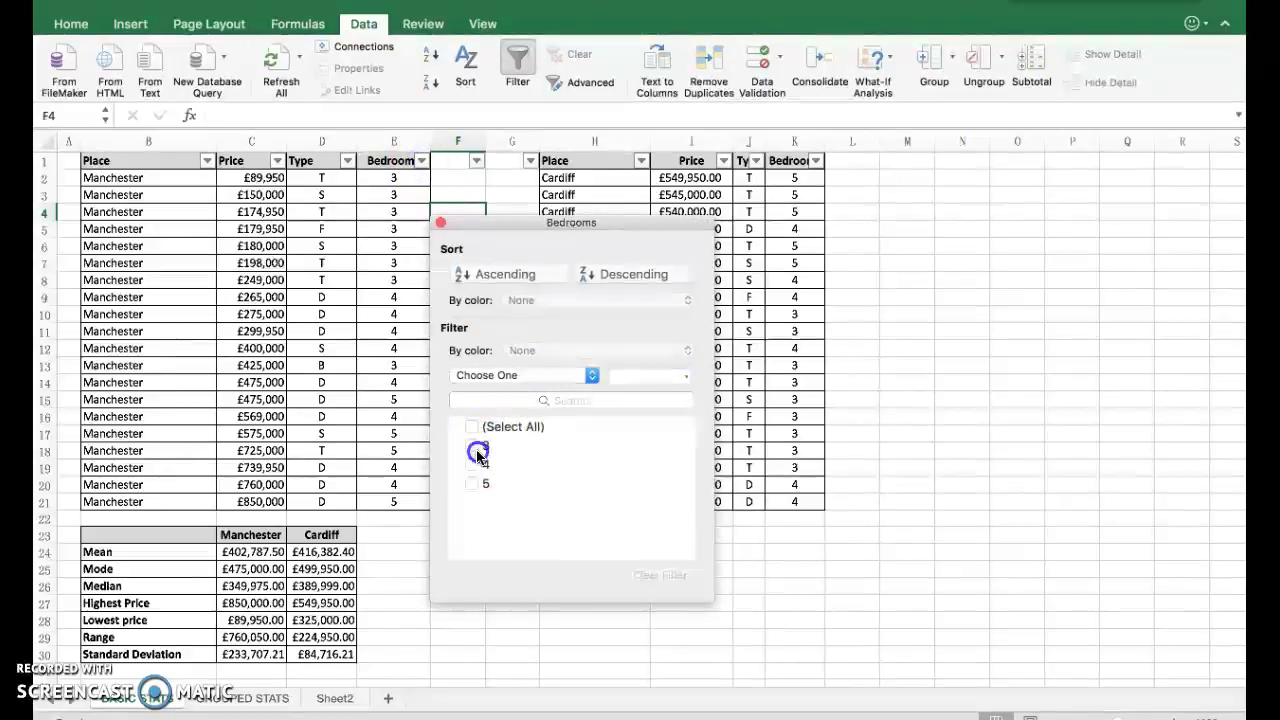
left_click(441, 222)
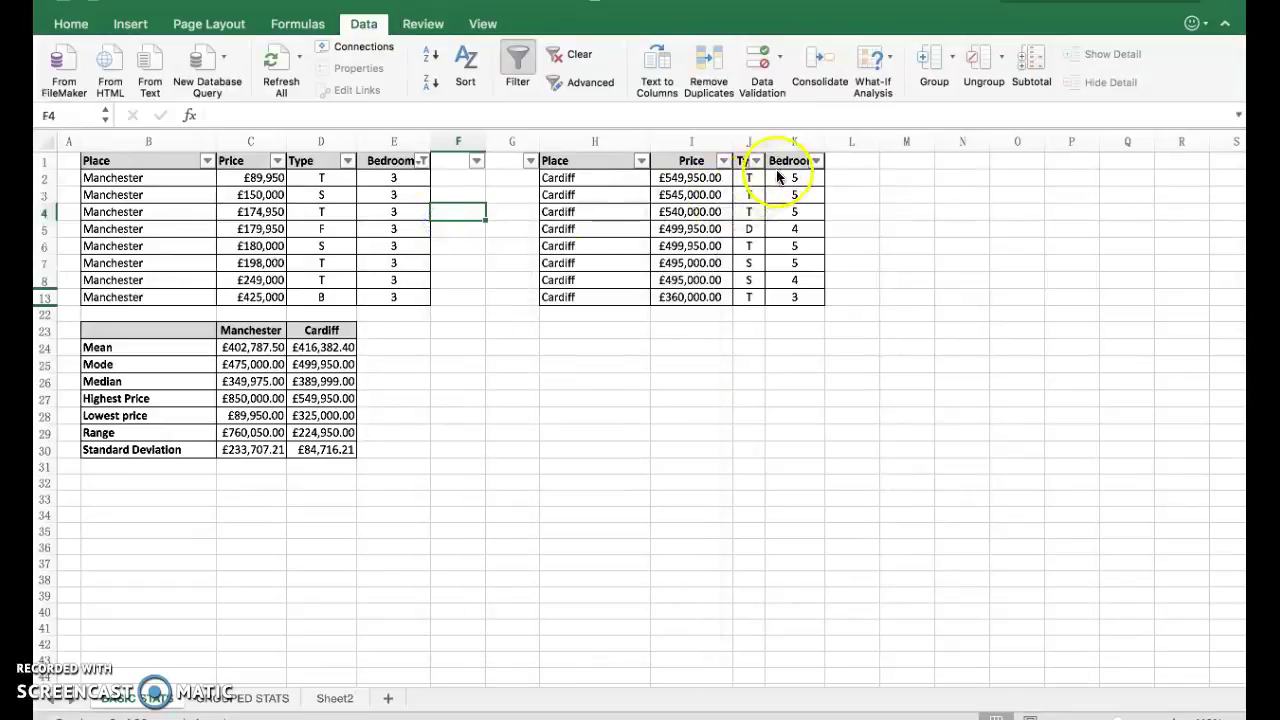
Step: Set the Cardiff Bedrooms filter to 3, then re-tick 4 and 5 bedrooms
scroll(800, 170, "down", 1)
left_click(817, 160)
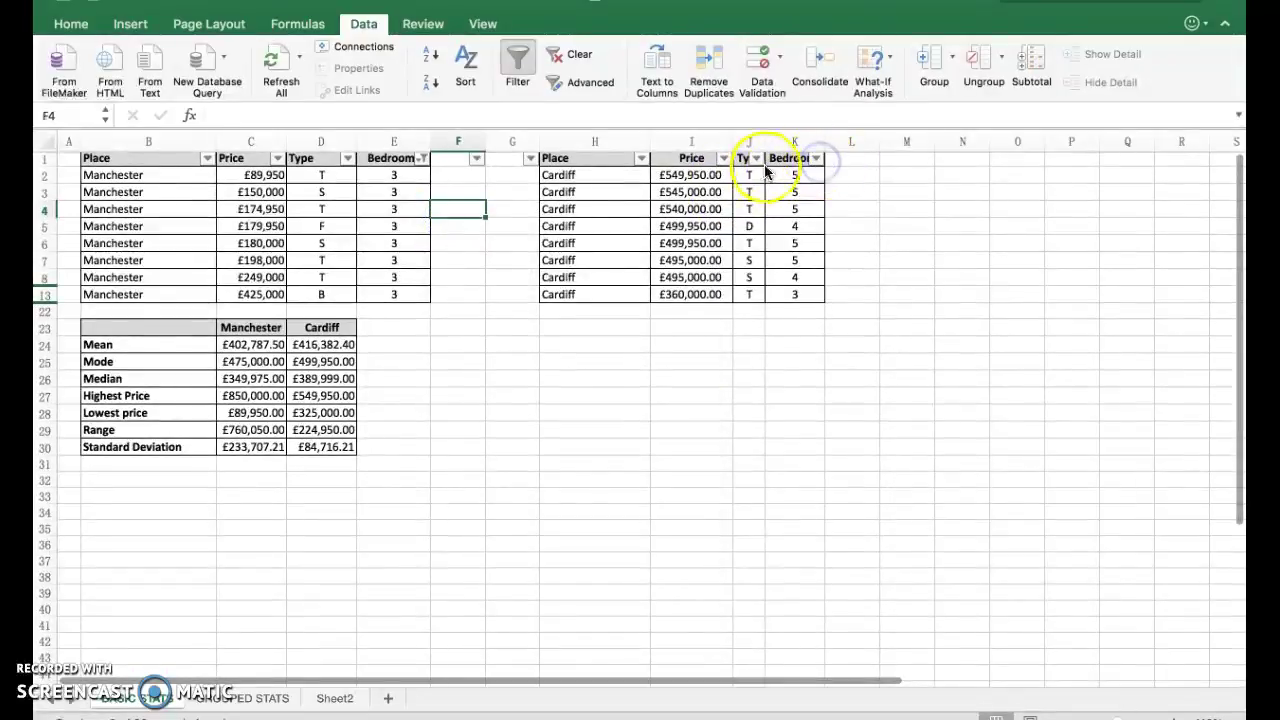
left_click(818, 158)
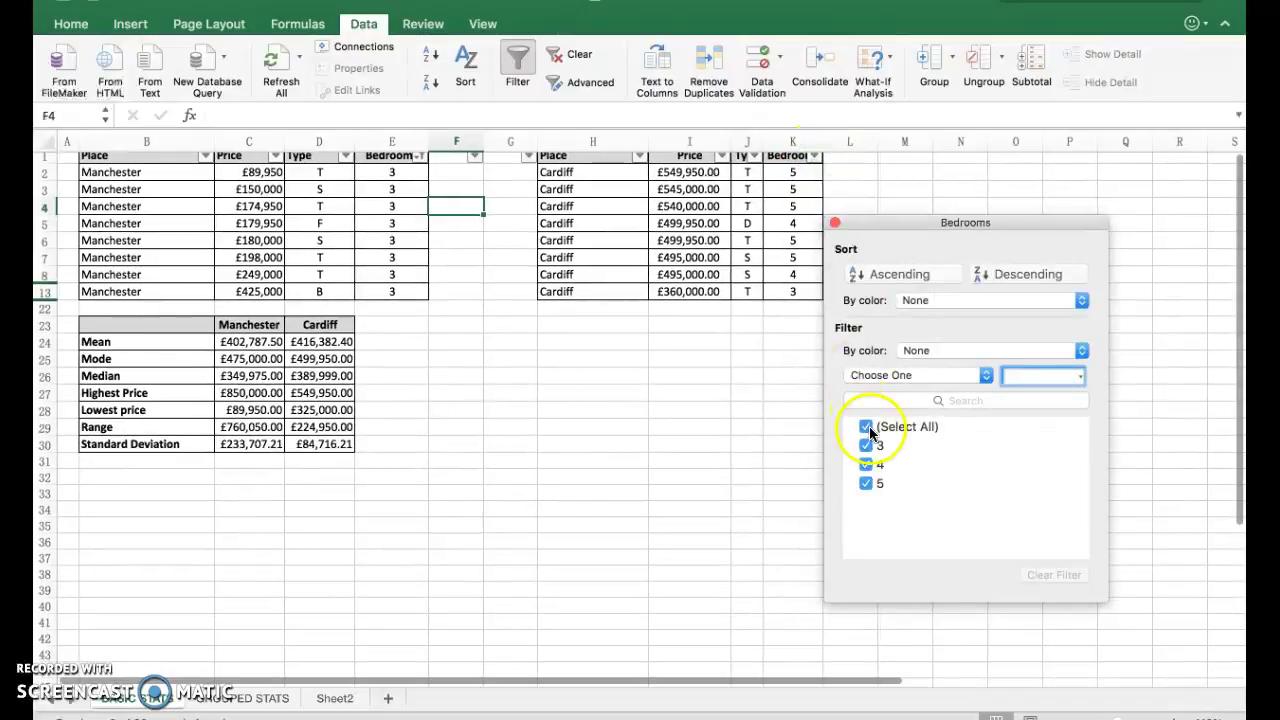
left_click(885, 428)
left_click(867, 445)
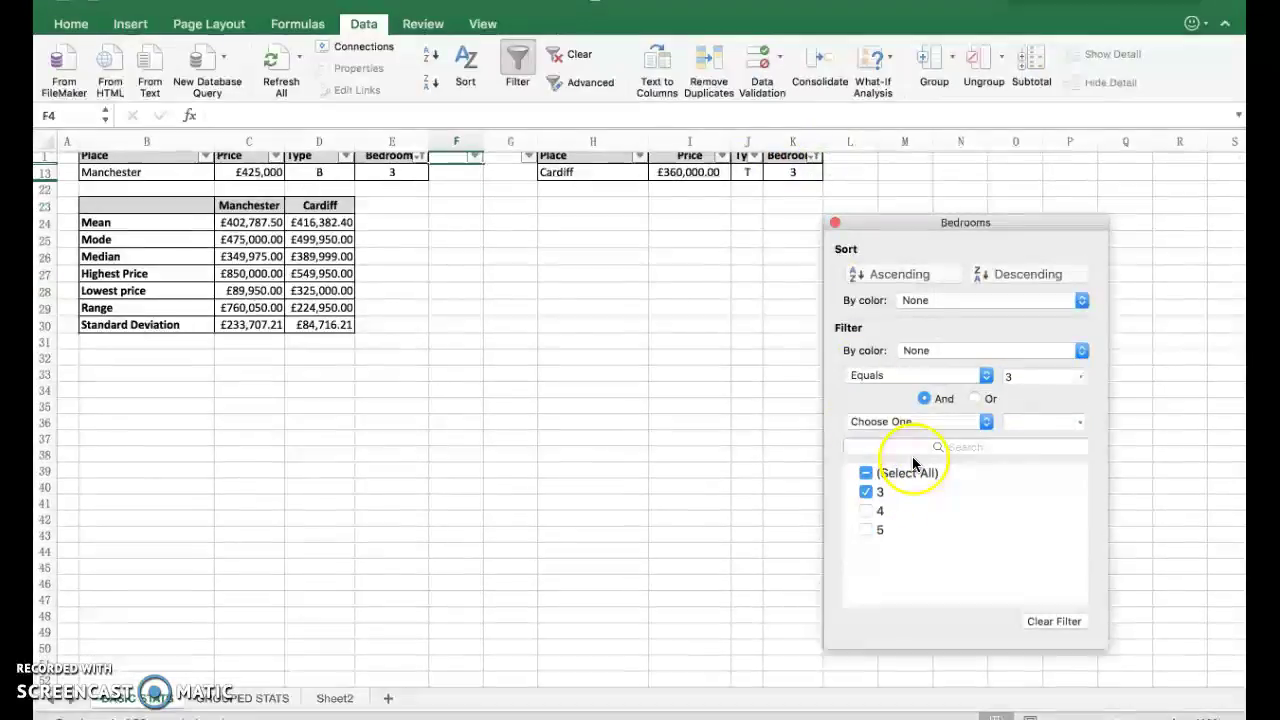
left_click(869, 512)
left_click(866, 529)
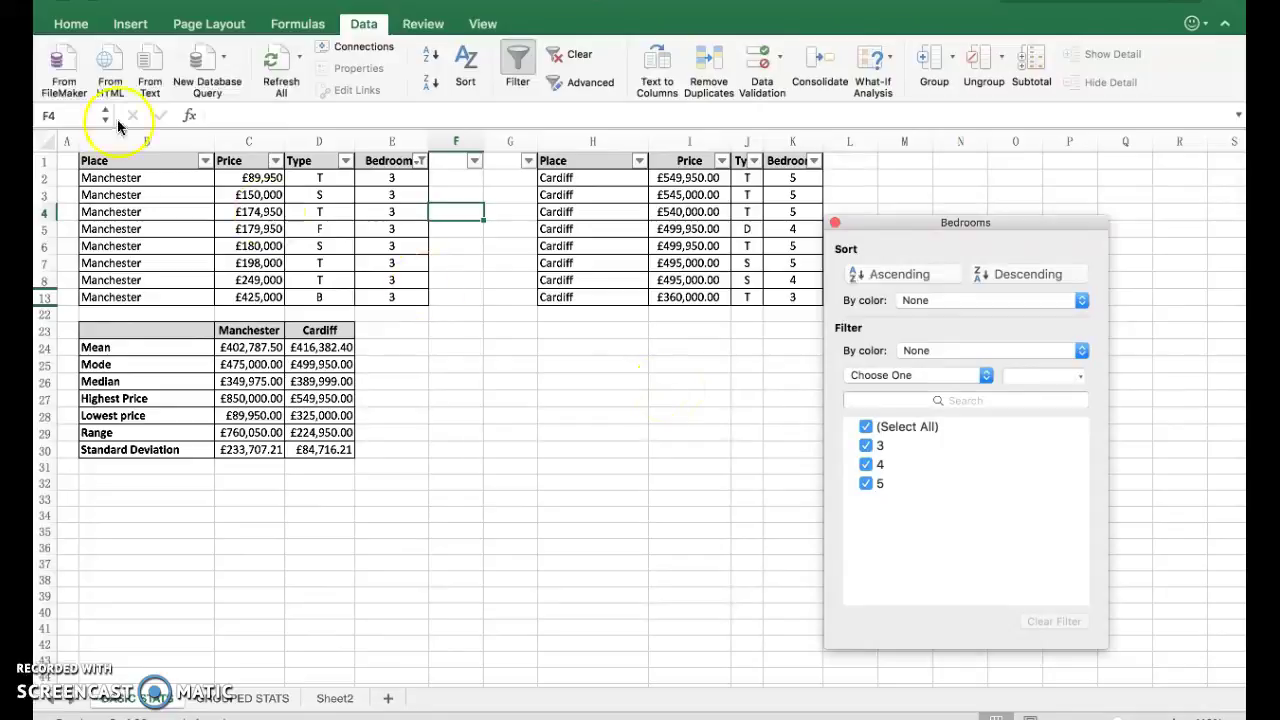
Step: Widen Cardiff's Type column J and switch off filtering on the header row
left_click(790, 147)
left_click_drag(764, 145, 805, 145)
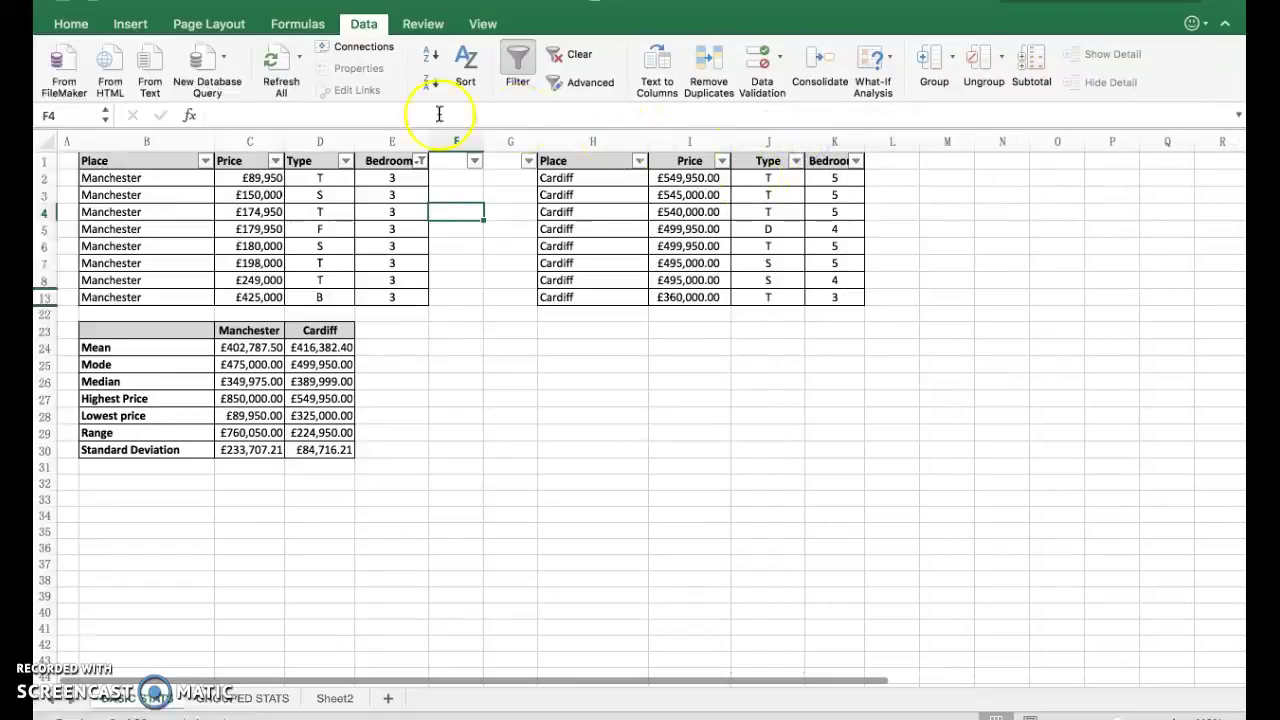
right_click(40, 164)
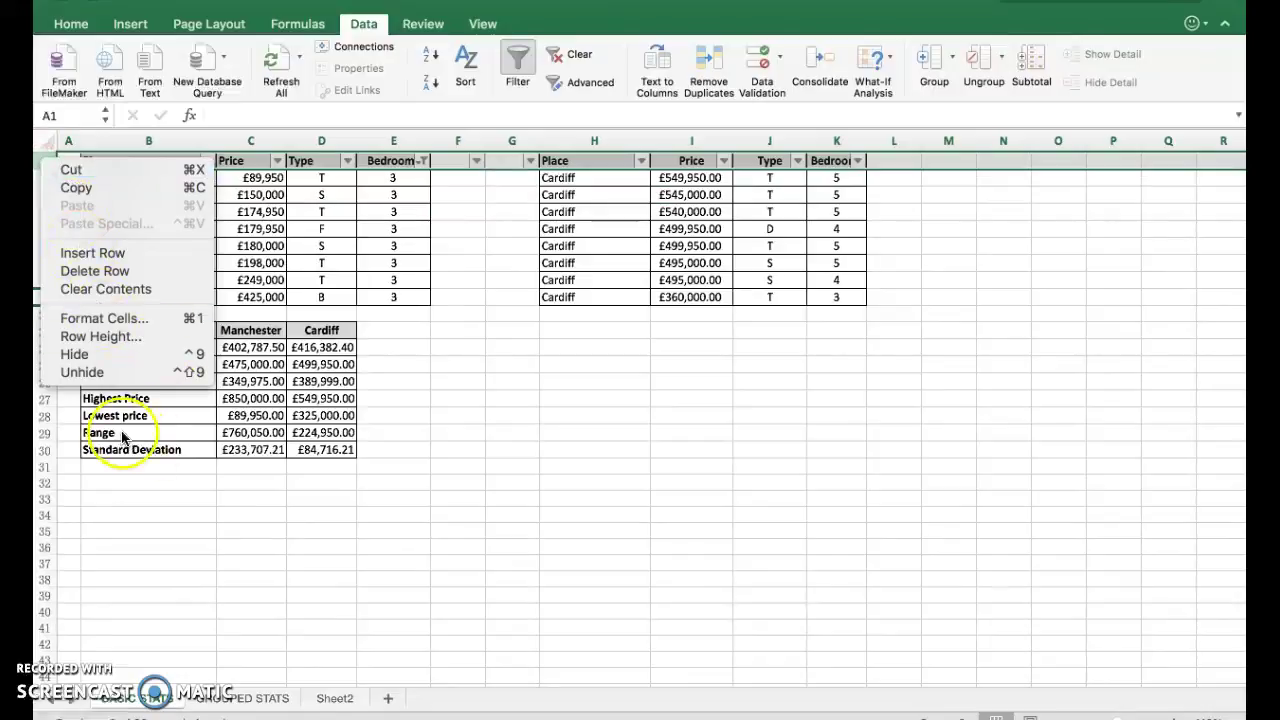
left_click(515, 60)
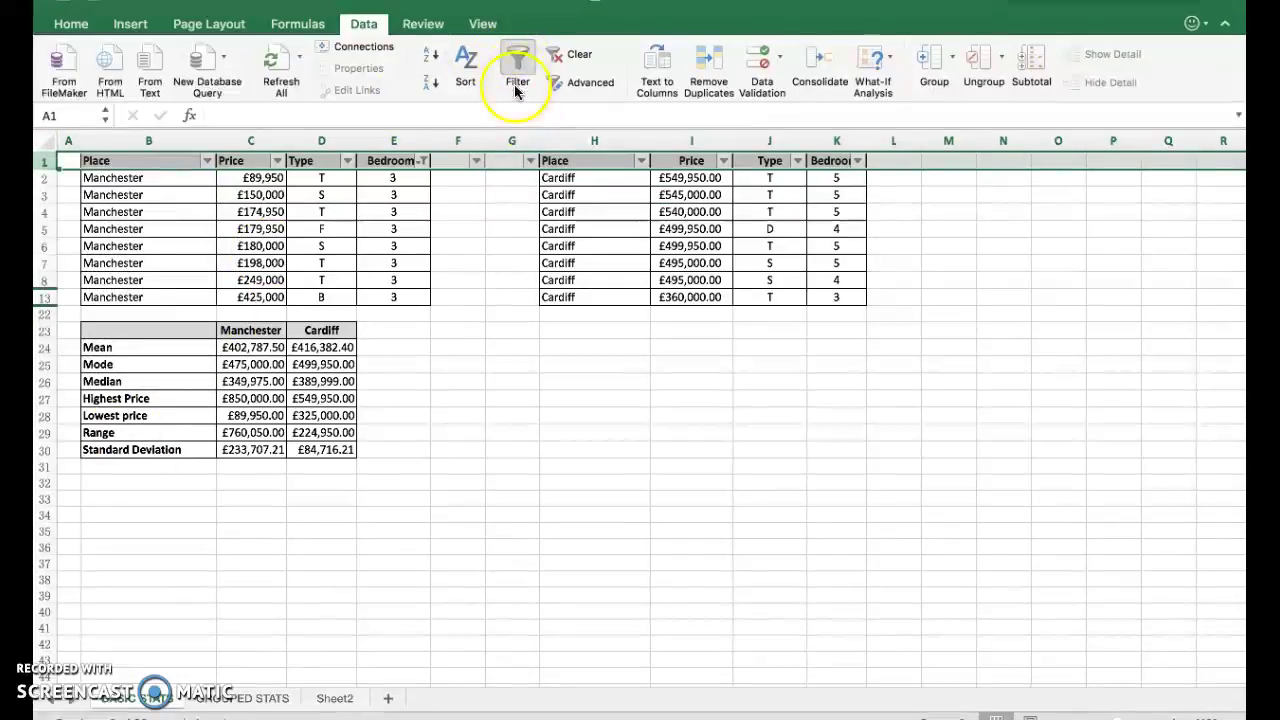
left_click(438, 277)
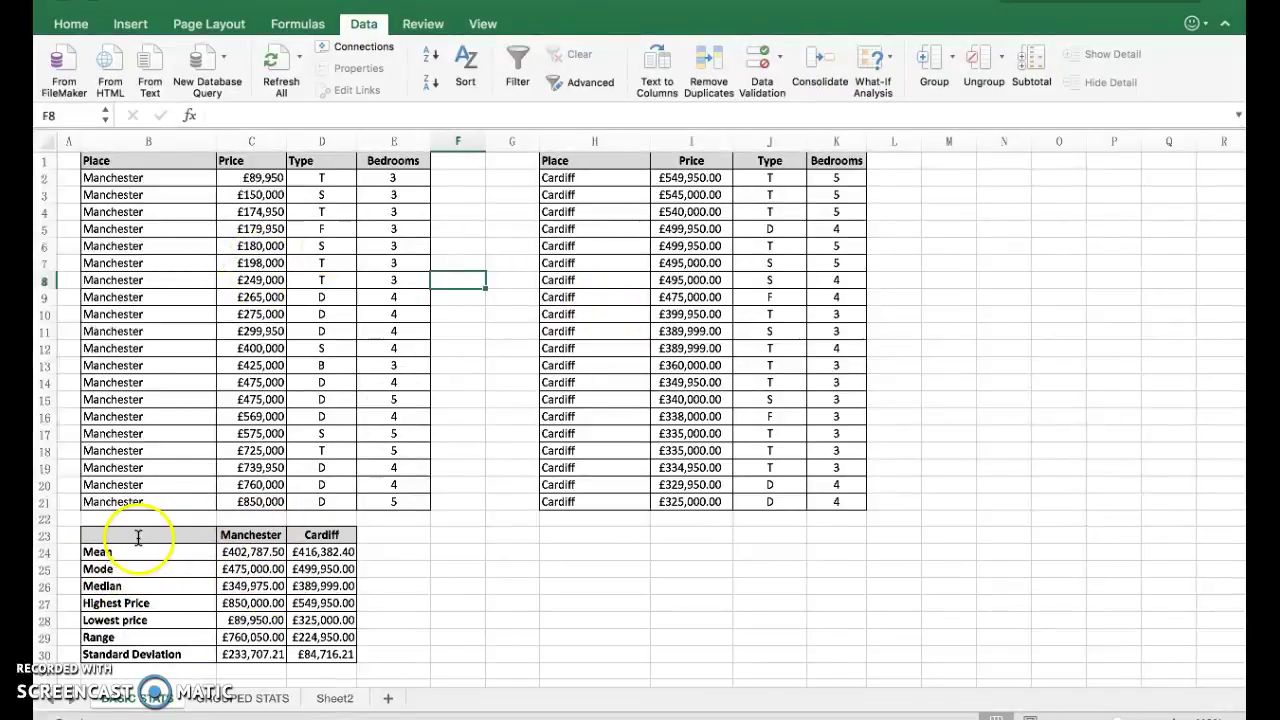
scroll(160, 560, "right", 1)
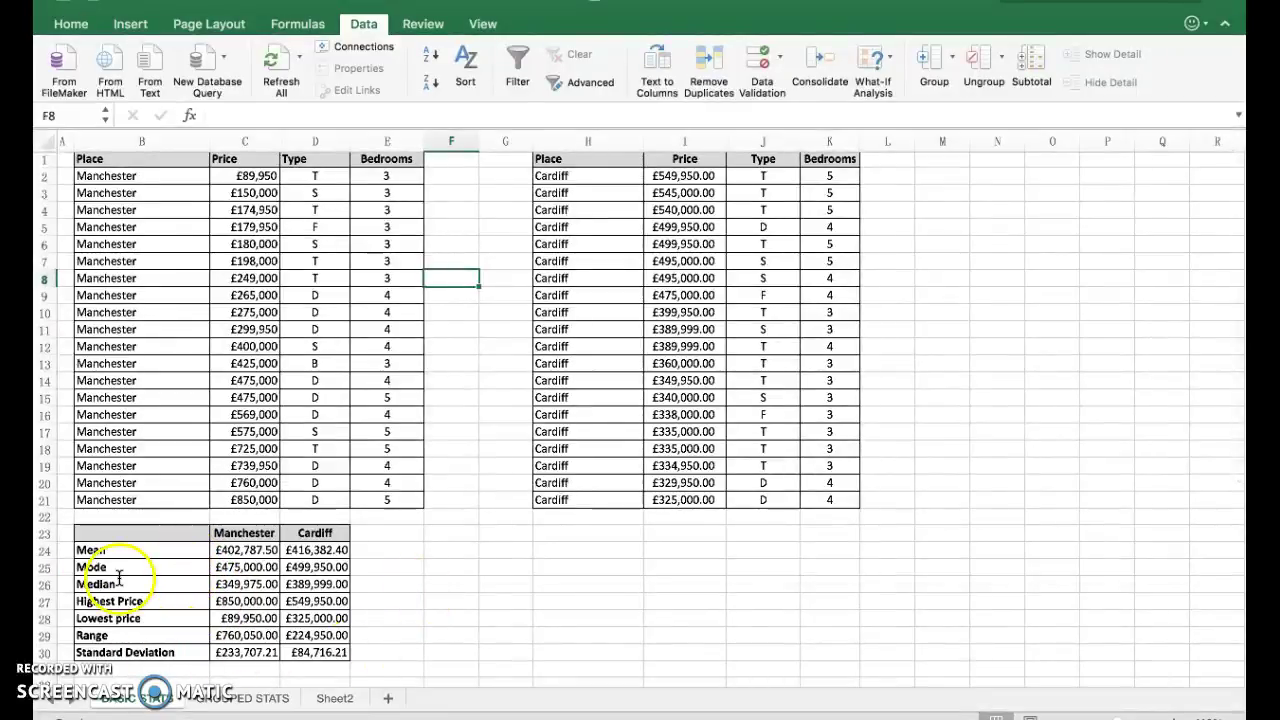
scroll(88, 557, "right", 1)
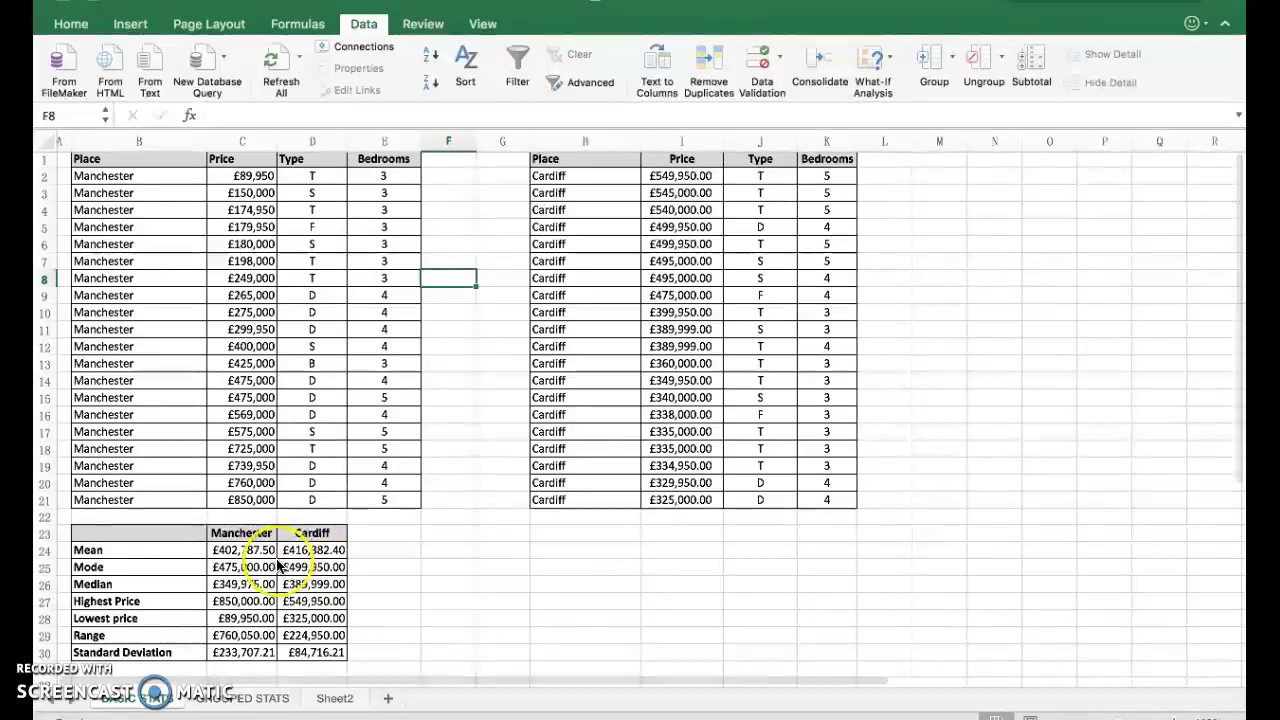
scroll(314, 563, "right", 2)
scroll(250, 612, "left", 2)
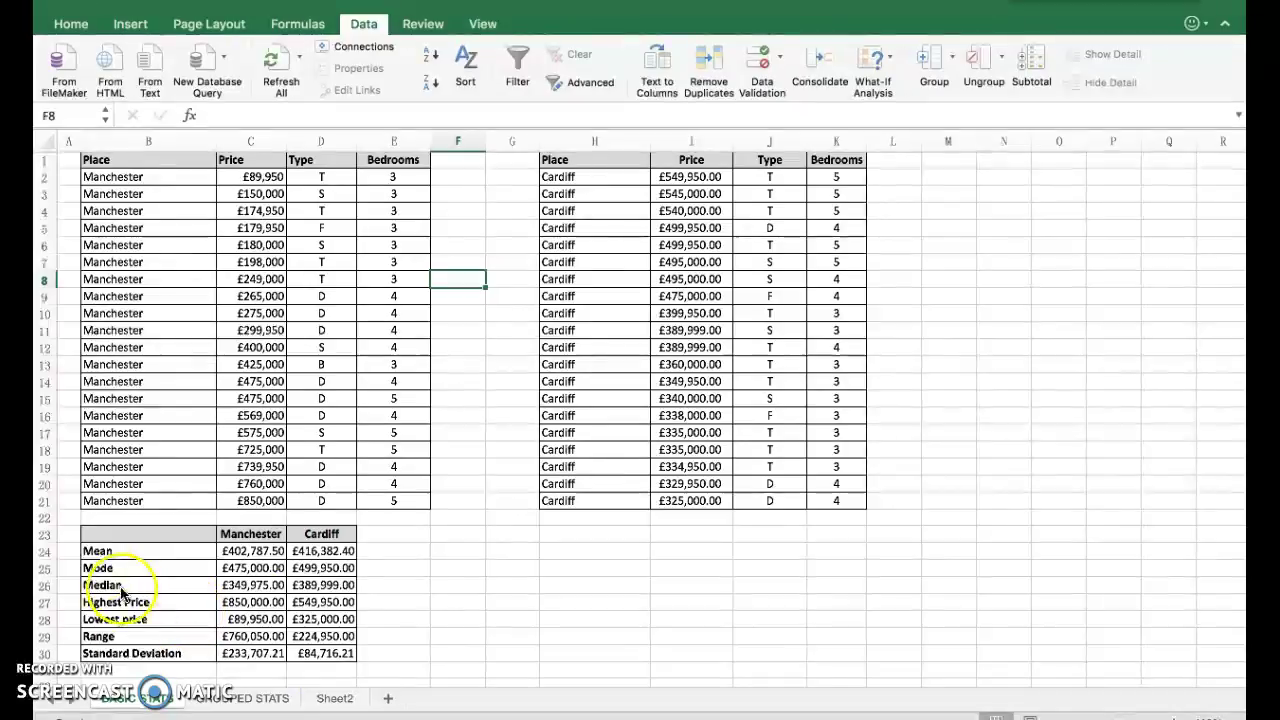
Step: Put an AutoSum Average of C2:C21 in C24 for the Manchester mean
left_click(250, 550)
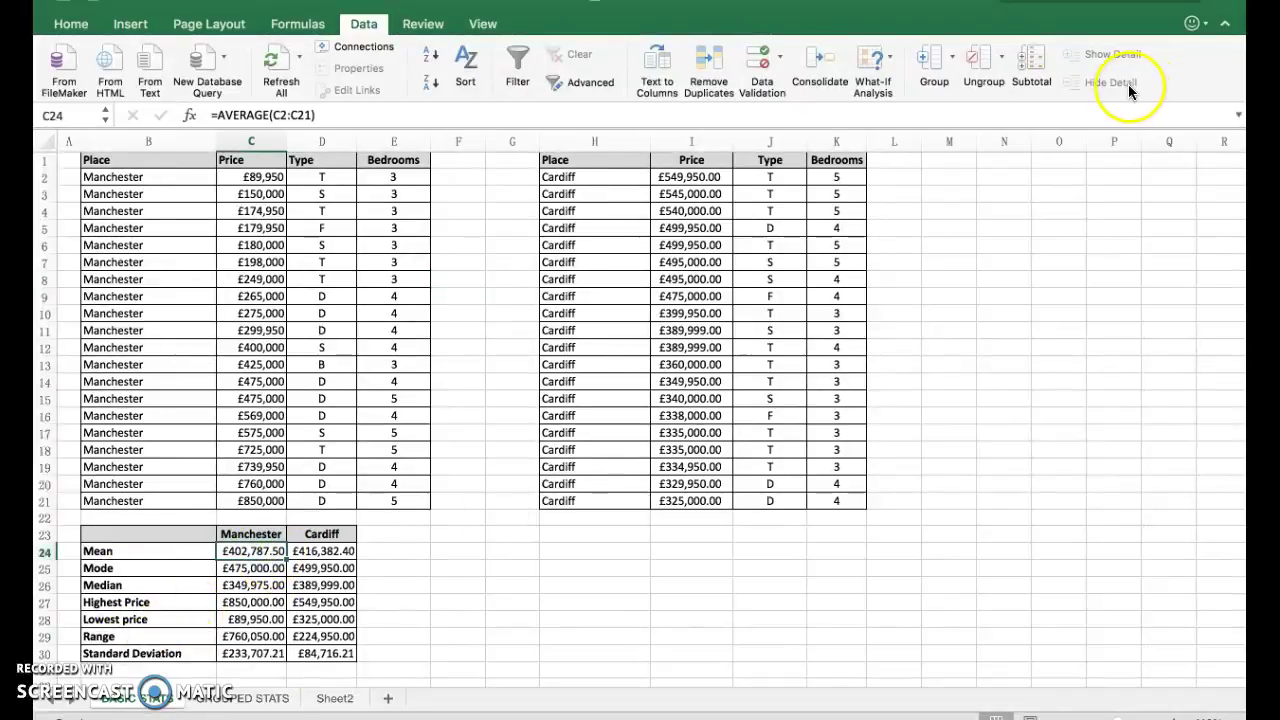
left_click(78, 24)
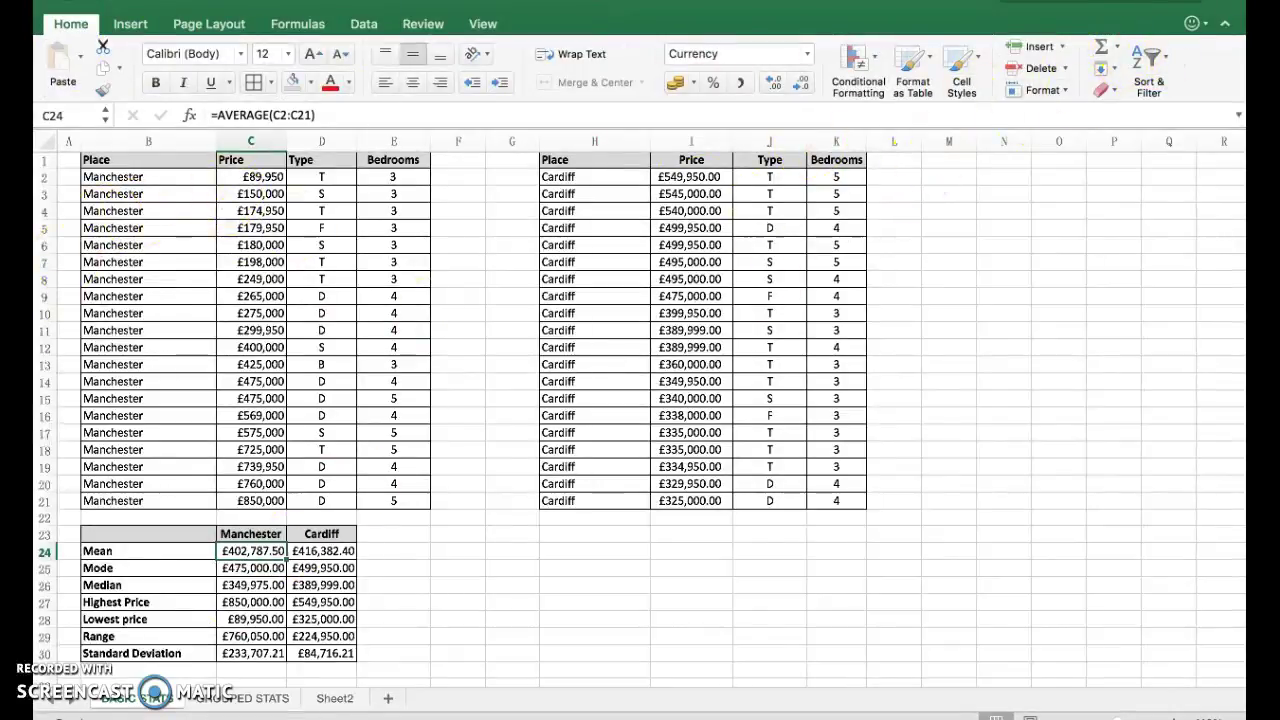
left_click(1118, 48)
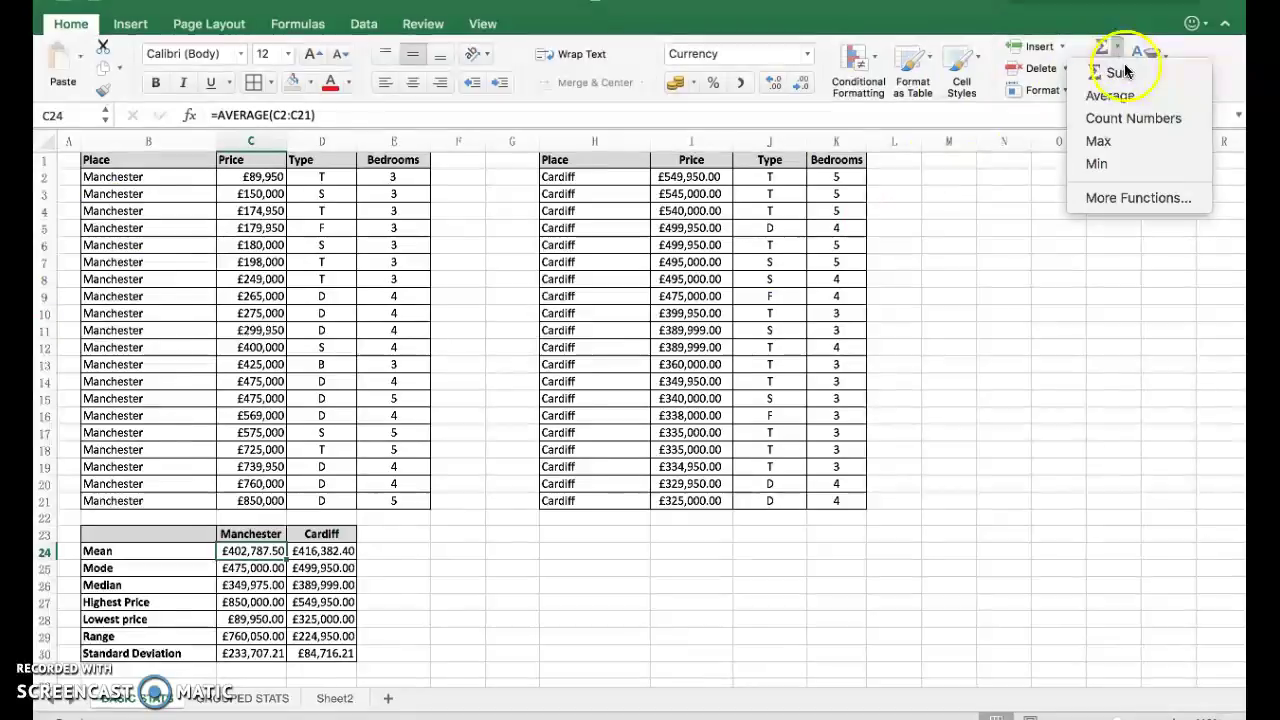
left_click(1118, 98)
left_click_drag(260, 177, 251, 500)
key("Return")
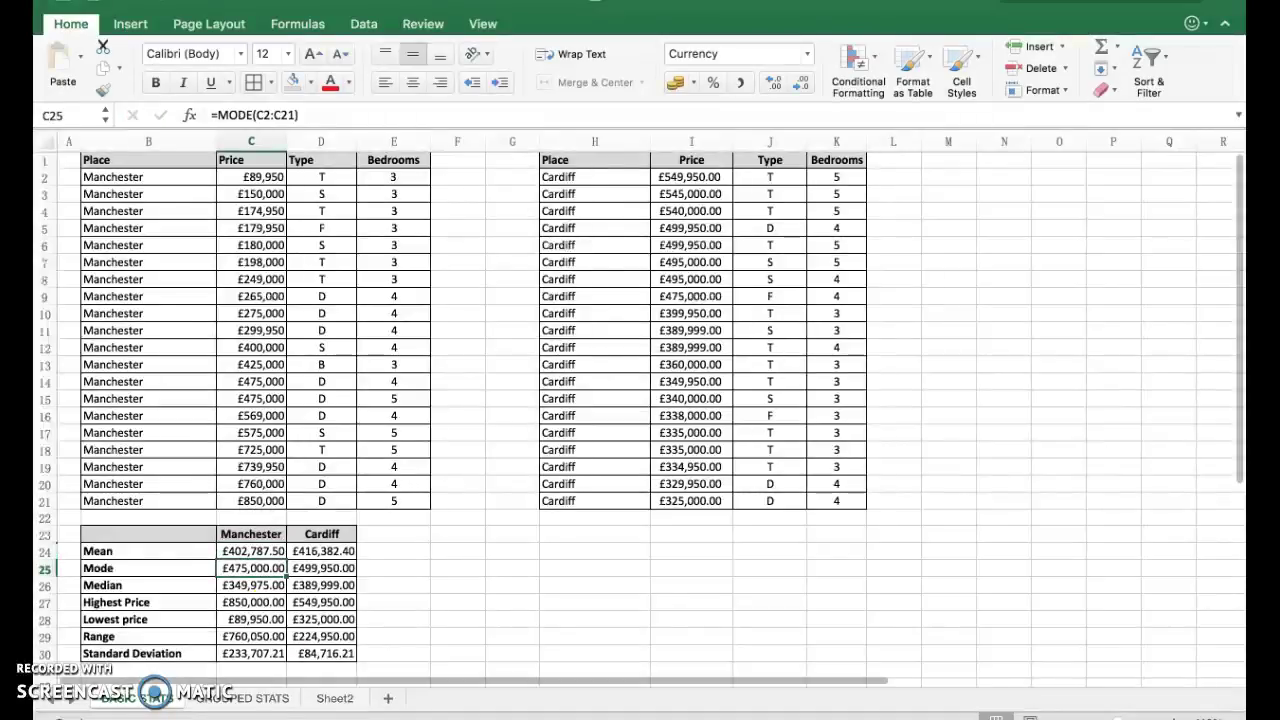
Step: Put an AutoSum Average of I2:I21 in D24 for the Cardiff mean
left_click(312, 557)
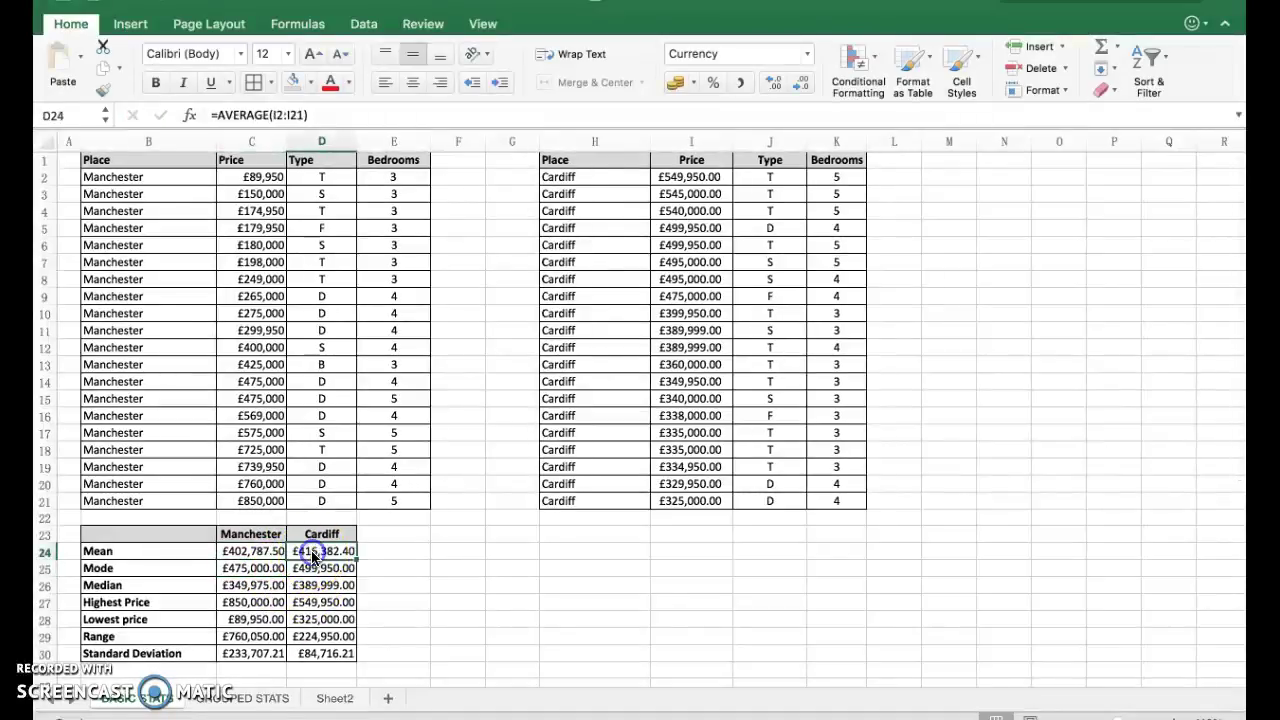
left_click(1116, 47)
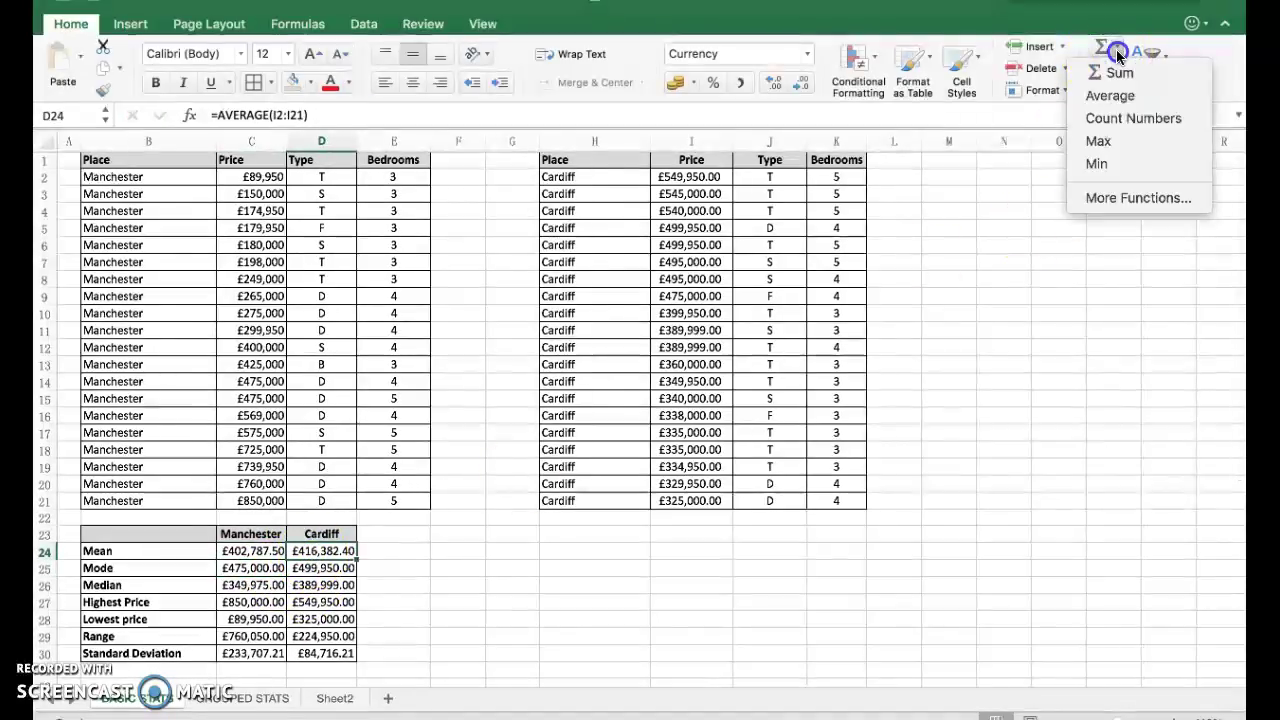
left_click(1110, 96)
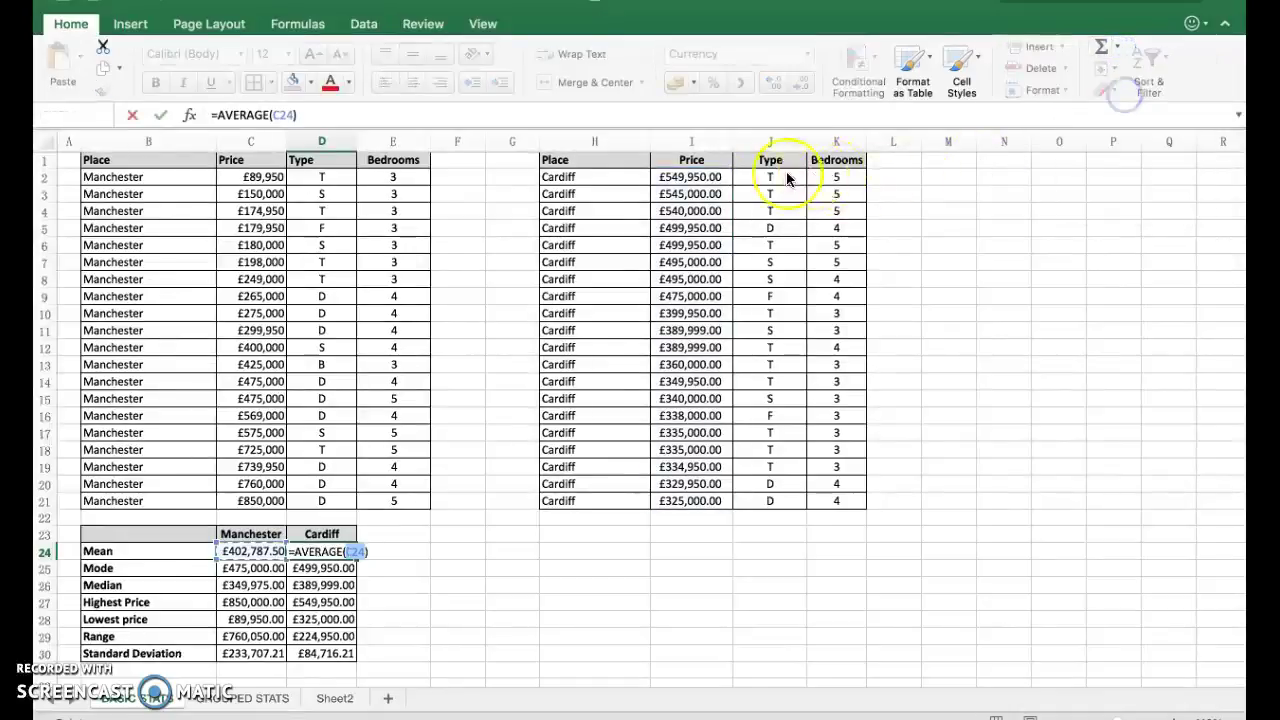
left_click_drag(700, 177, 703, 507)
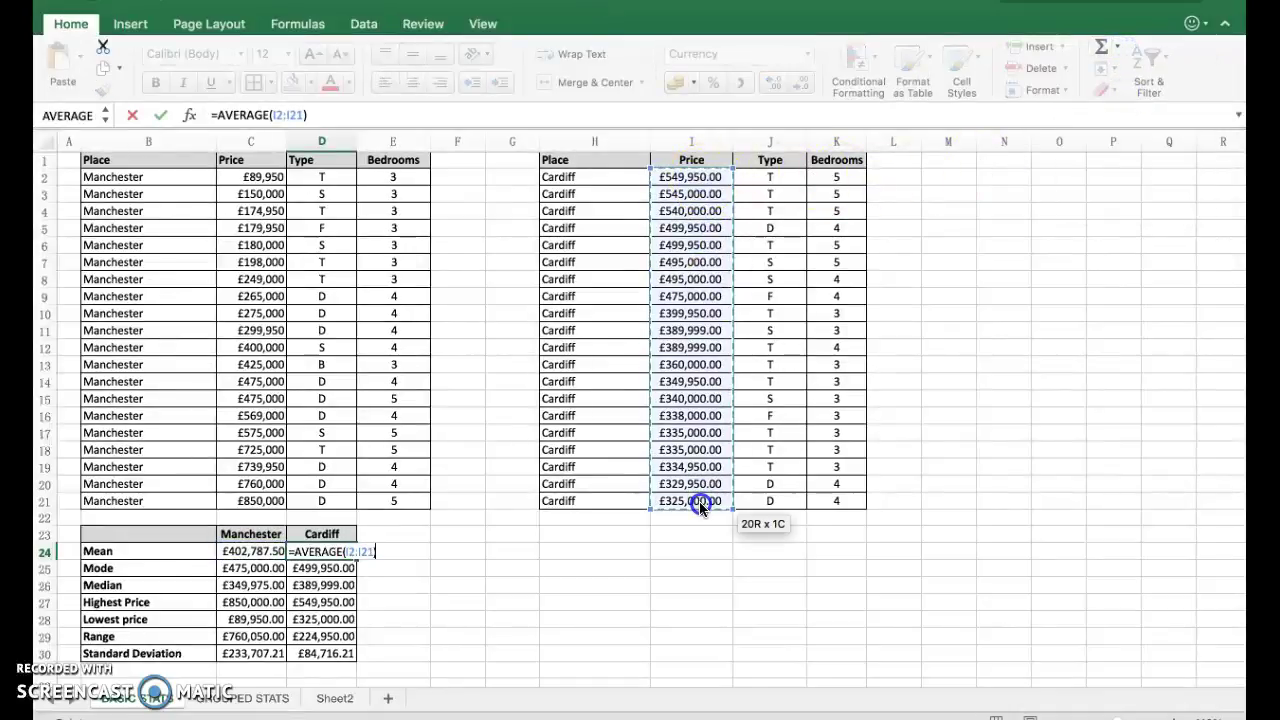
key("Return")
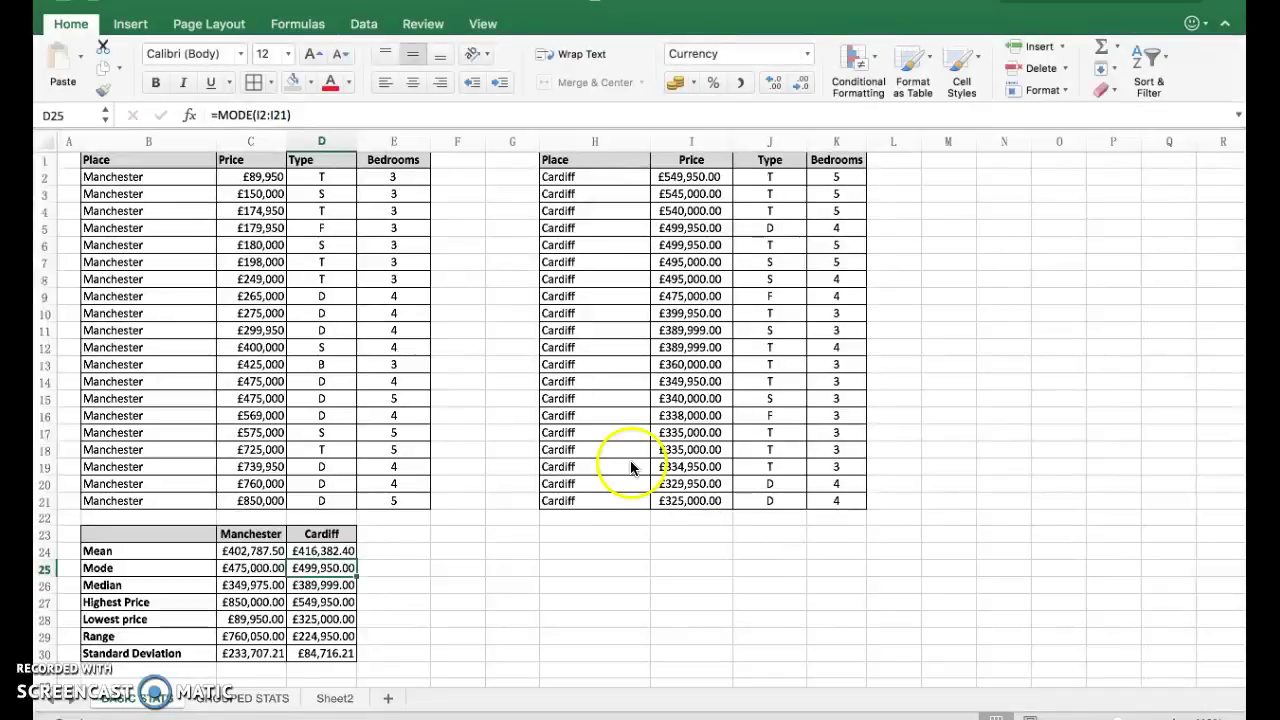
Step: Enter =MODE(C2:C21) in C25 for the Manchester mode of £475,000.00
left_click(278, 569)
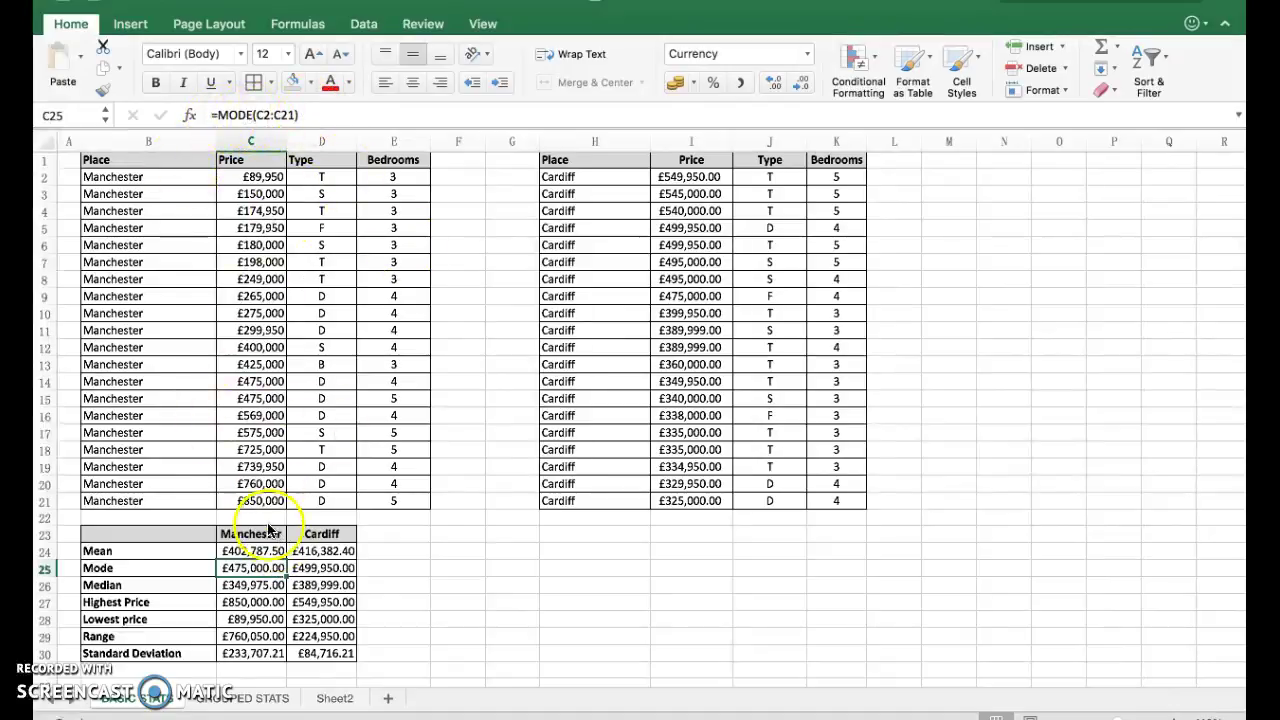
left_click_drag(305, 115, 204, 112)
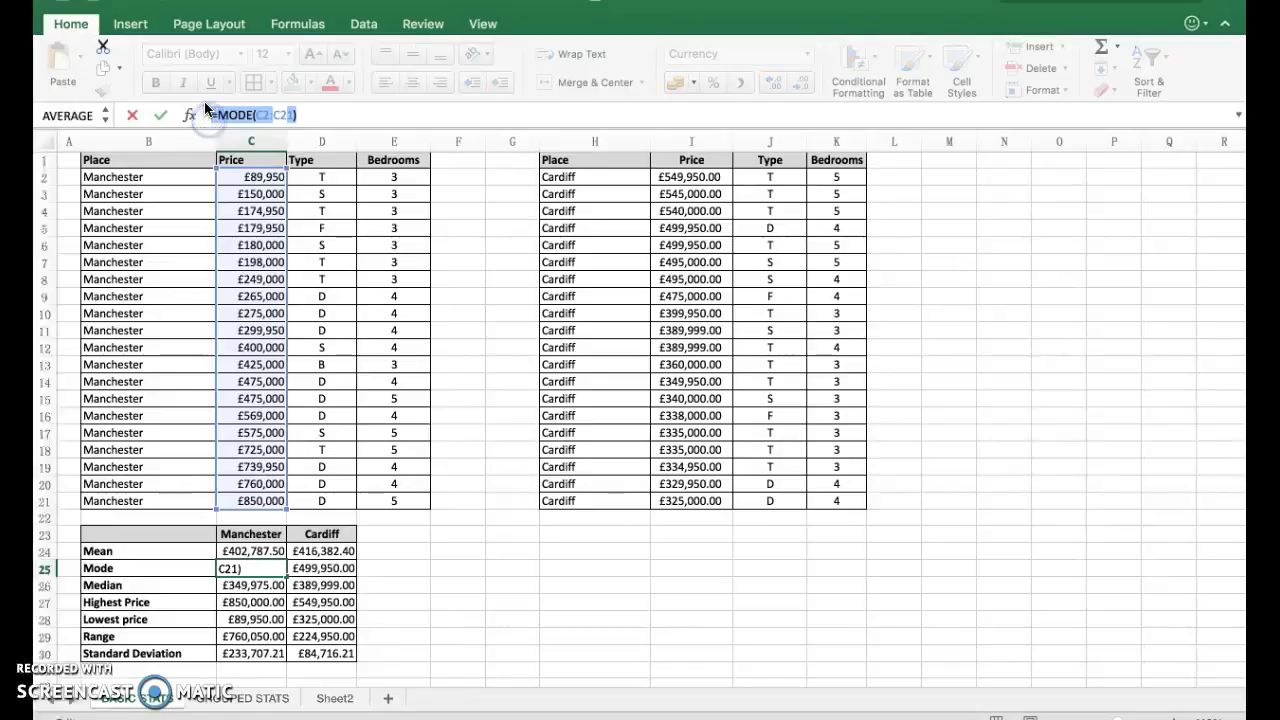
type("=MODE(")
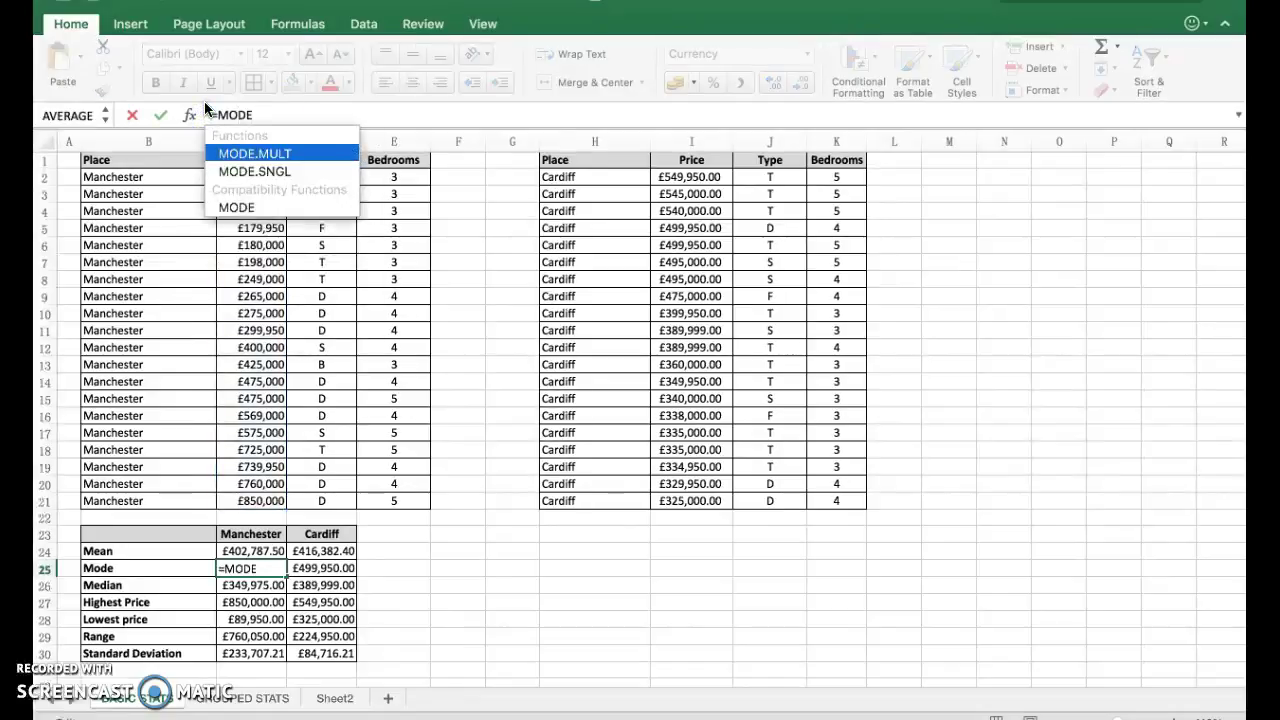
left_click(252, 177)
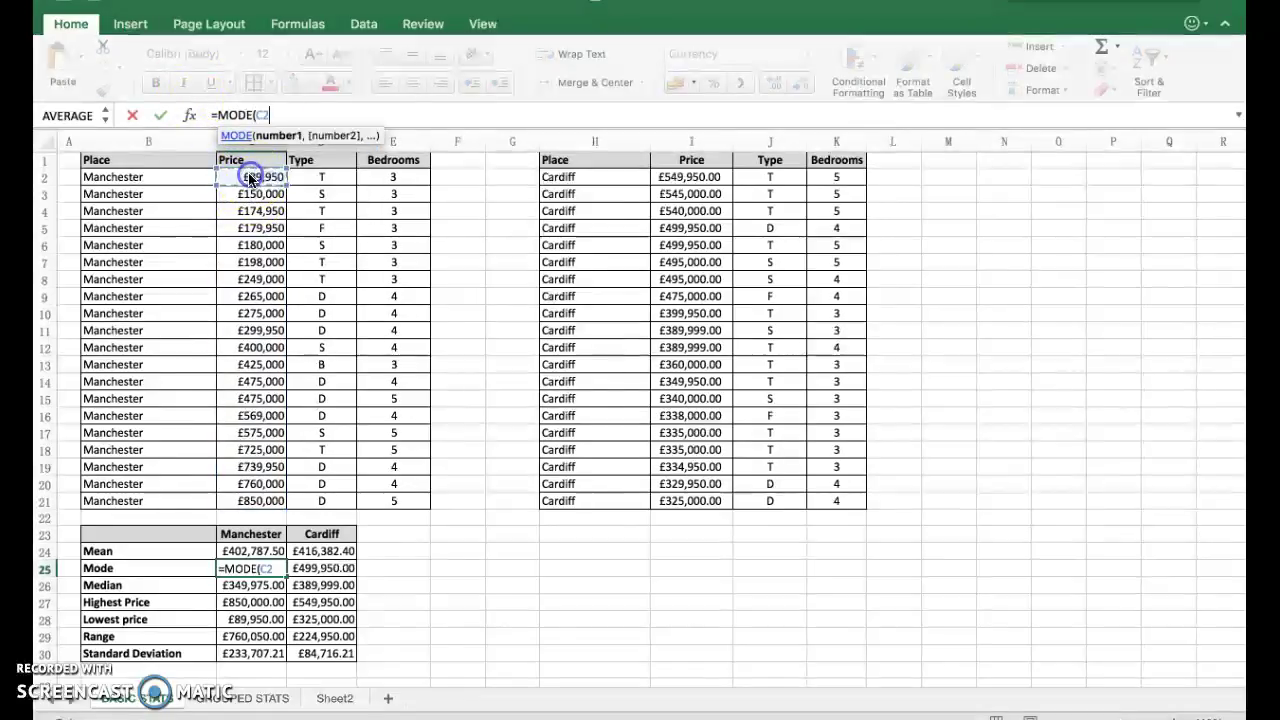
left_click_drag(250, 178, 256, 510)
type(")")
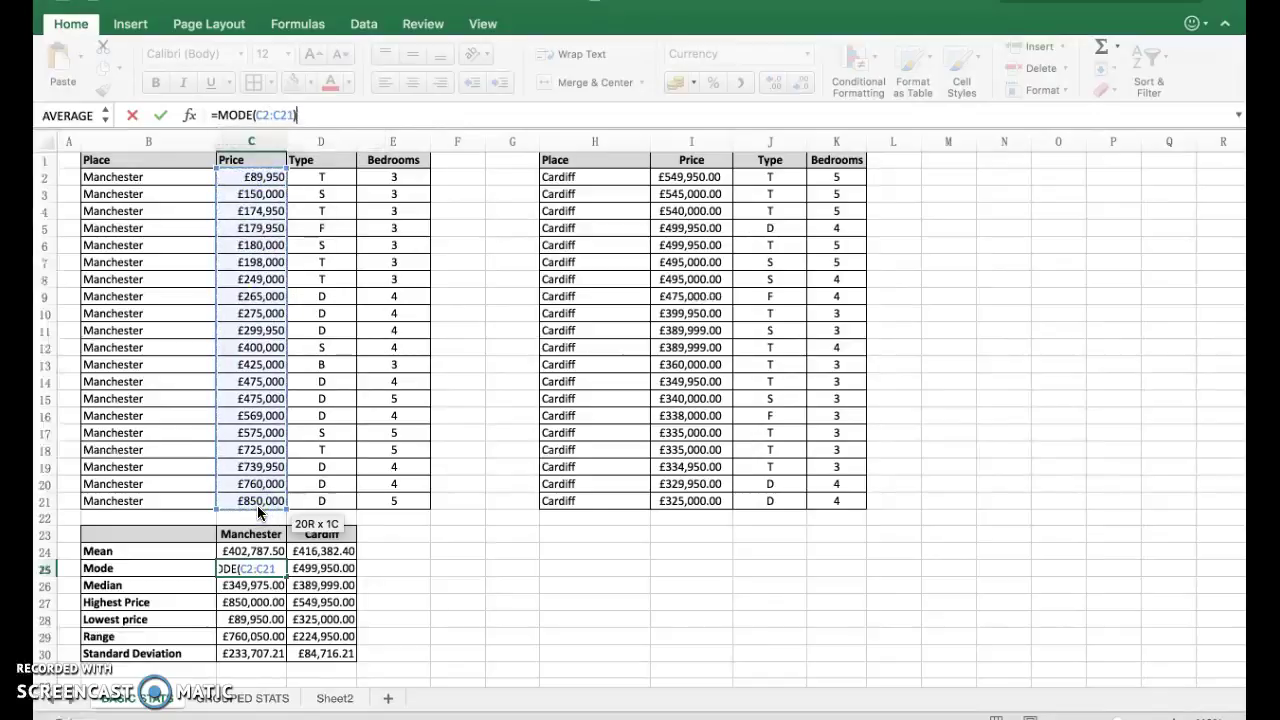
key("Return")
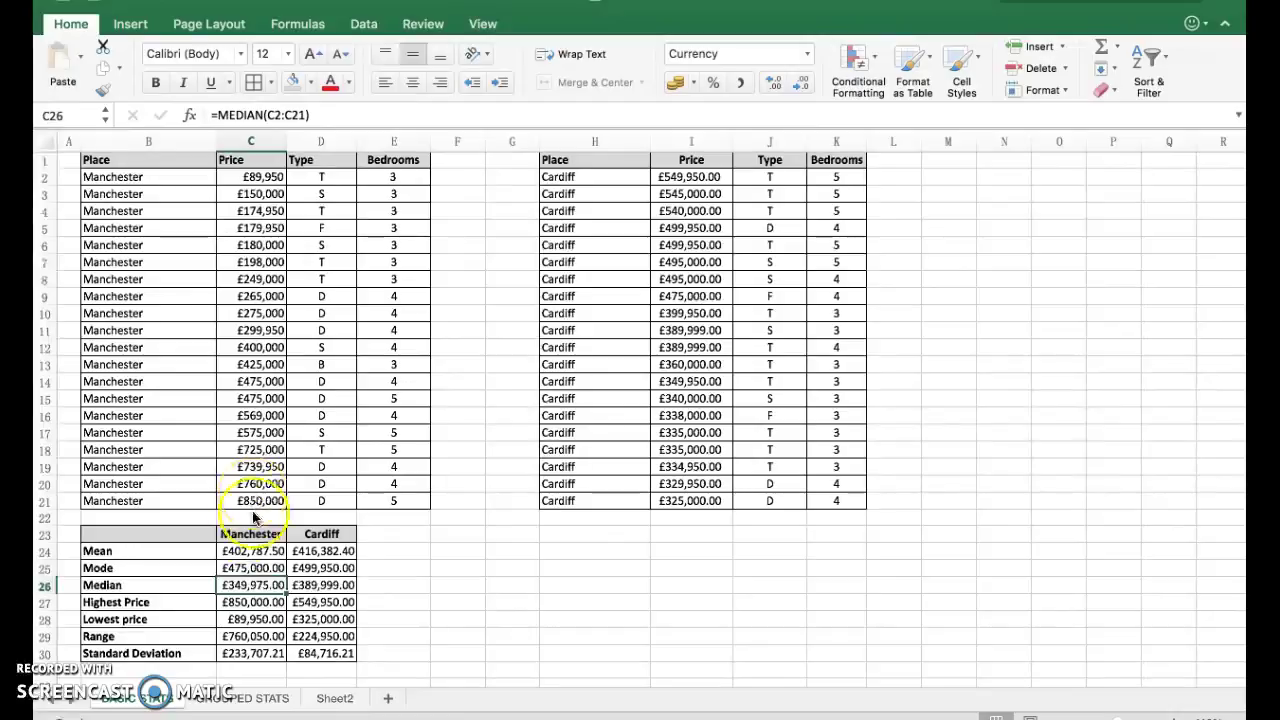
Step: Review the Cardiff mode and both median formulas, ending on the Manchester highest-price cell
left_click(318, 568)
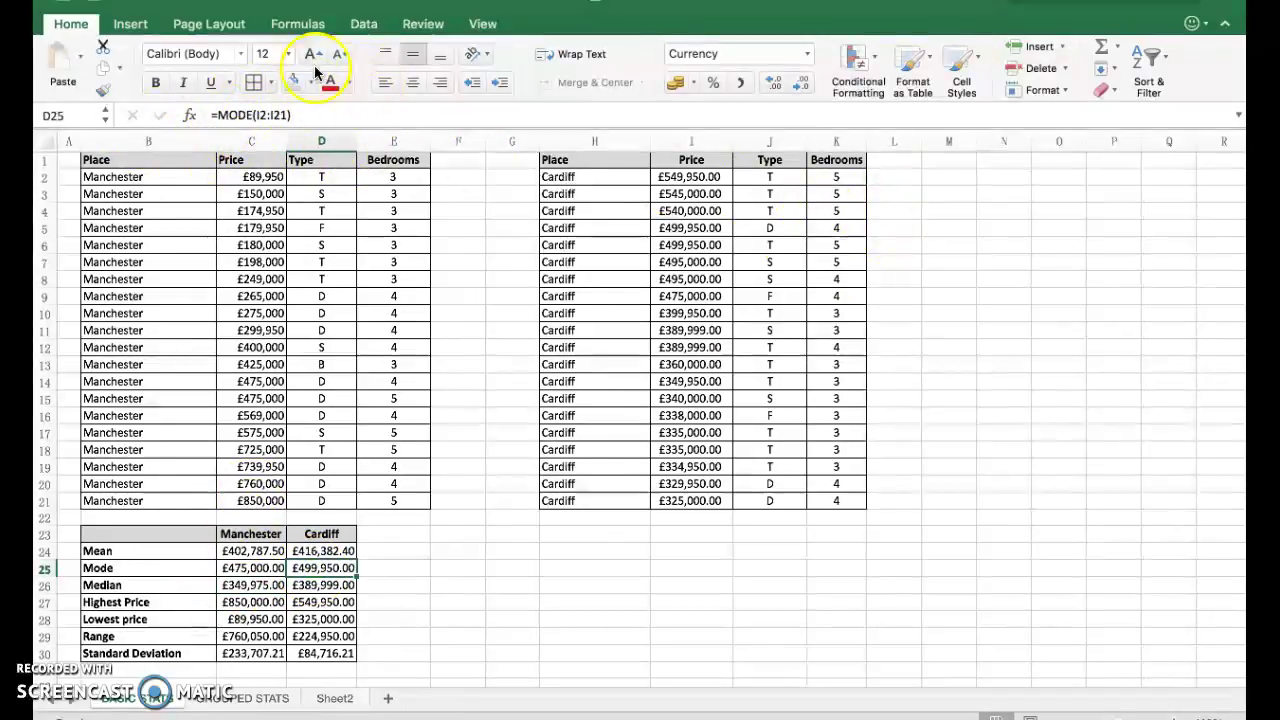
left_click(259, 590)
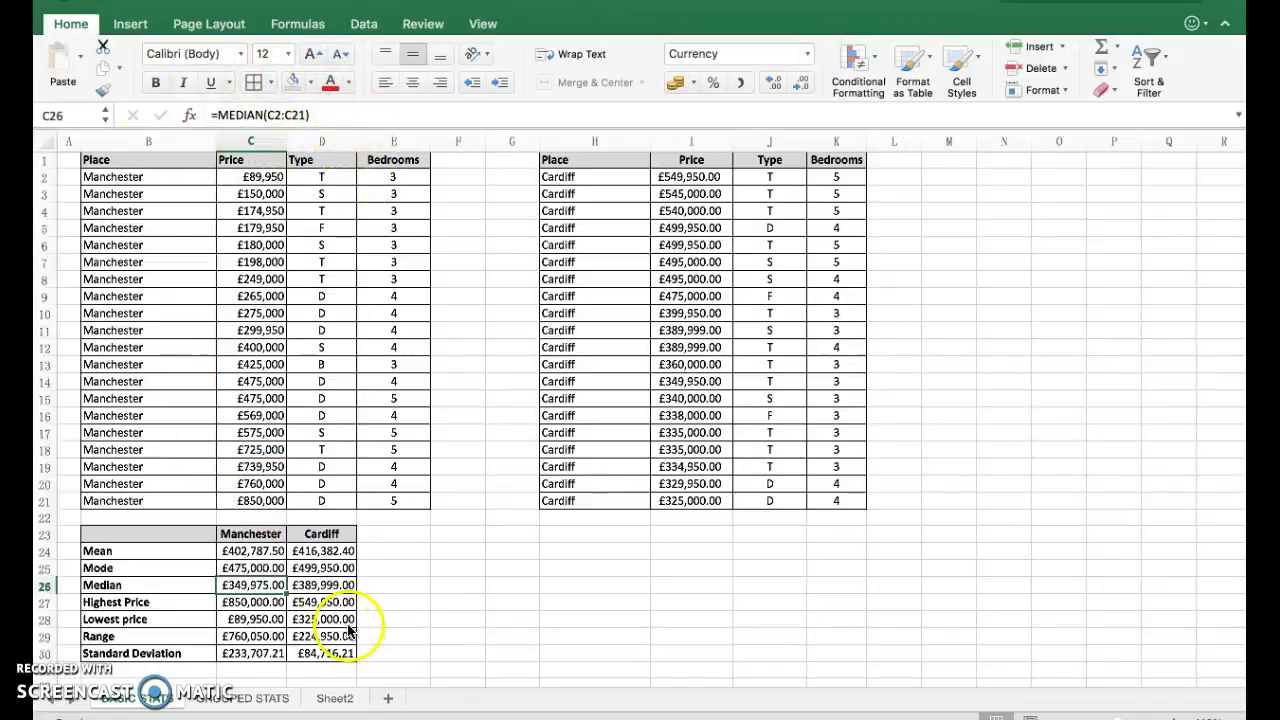
left_click(334, 586)
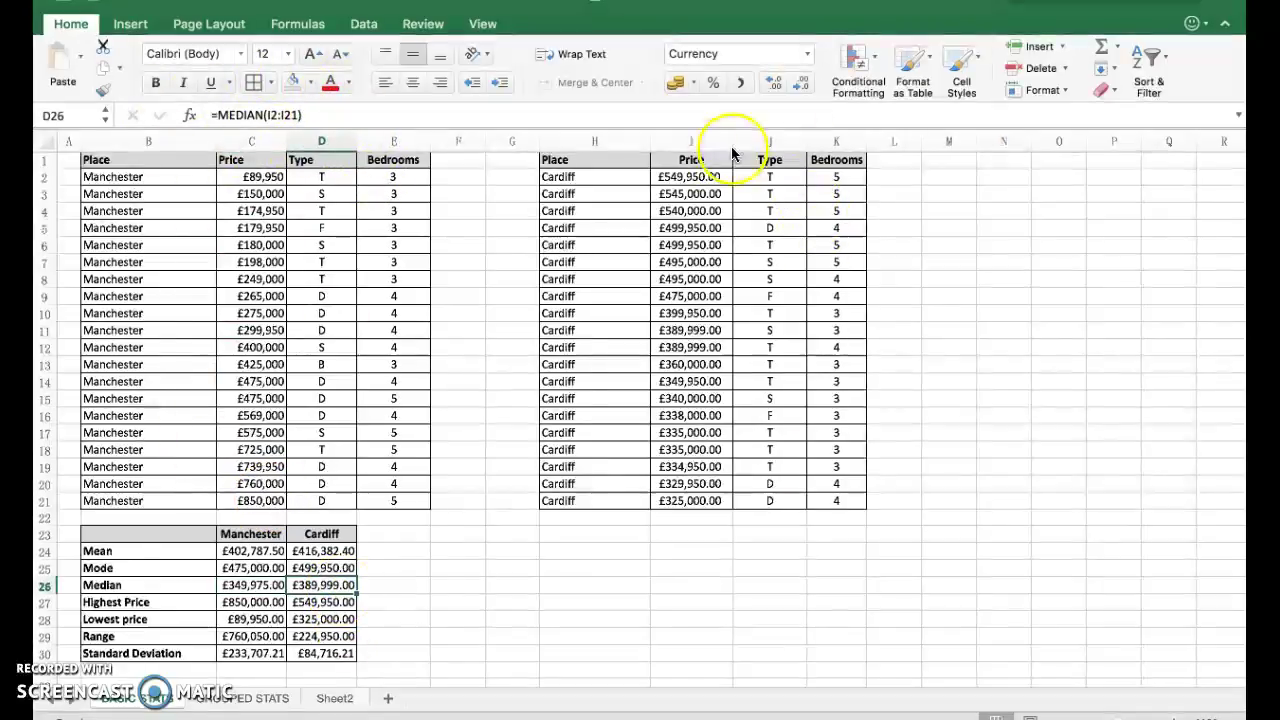
left_click(265, 604)
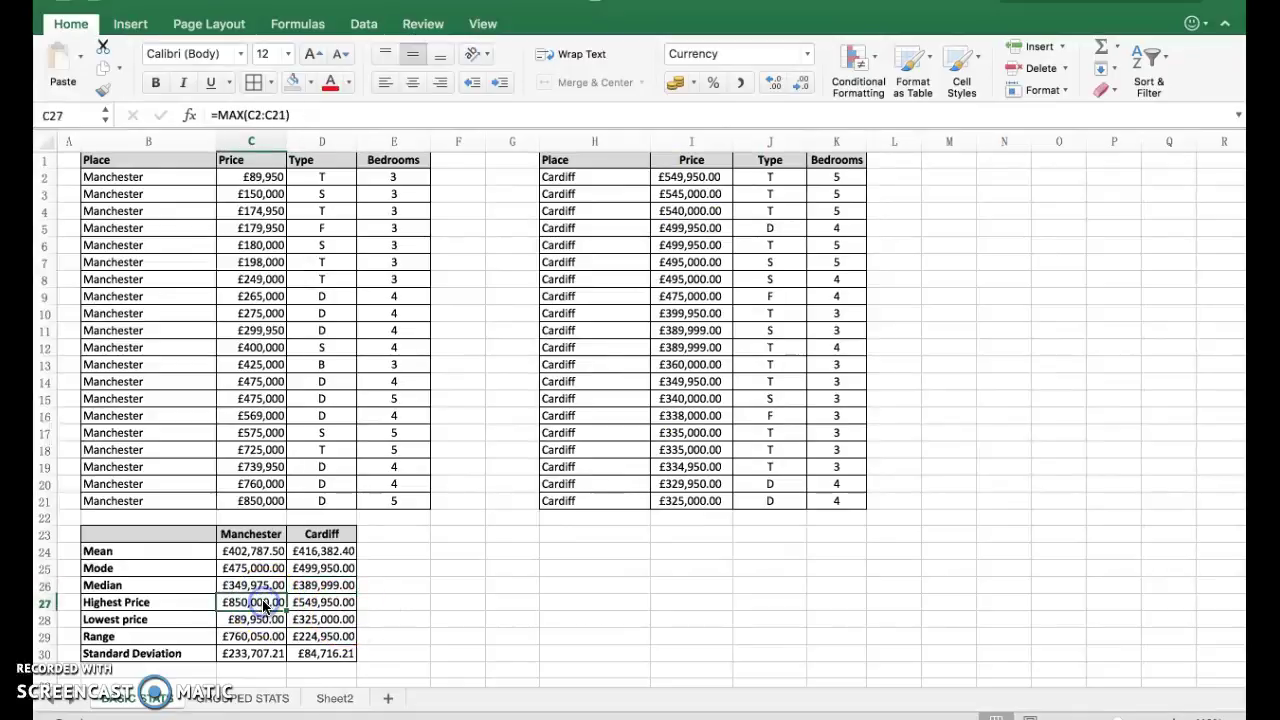
Step: Insert an AutoSum Max of C2:C21 in C27, giving £850,000.00
left_click(1118, 47)
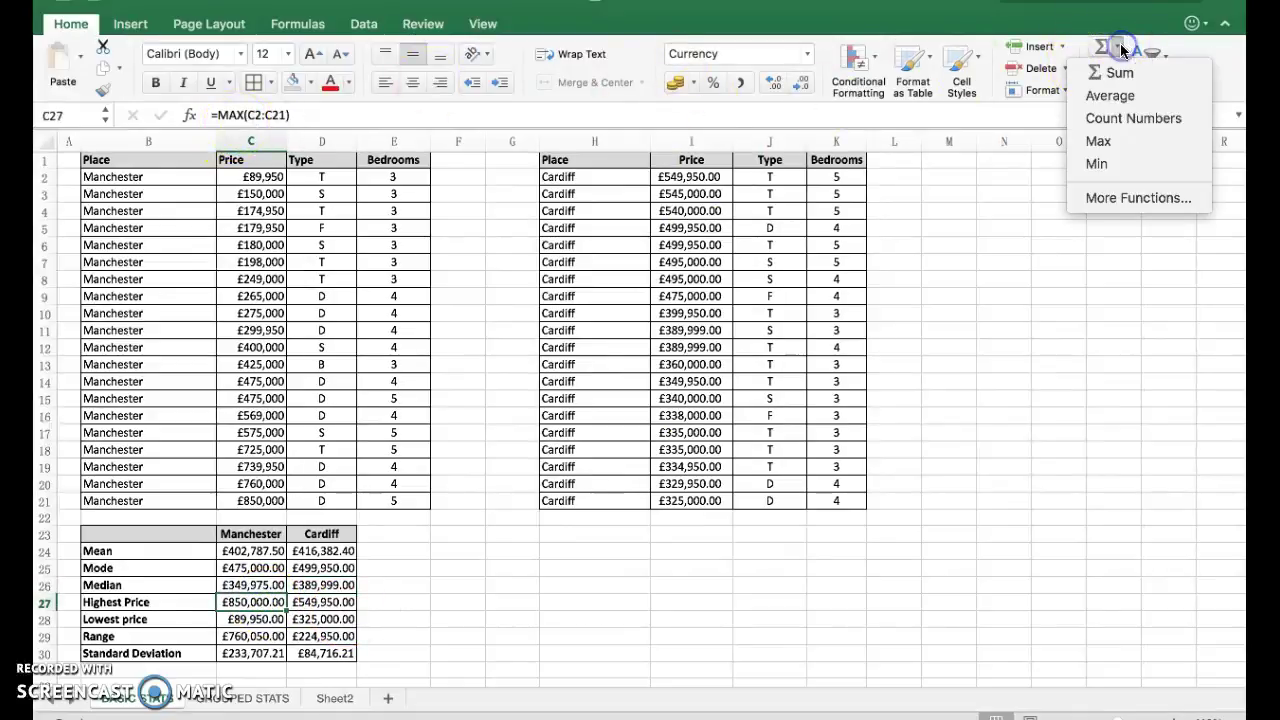
left_click(1103, 152)
left_click_drag(260, 177, 266, 500)
key("Return")
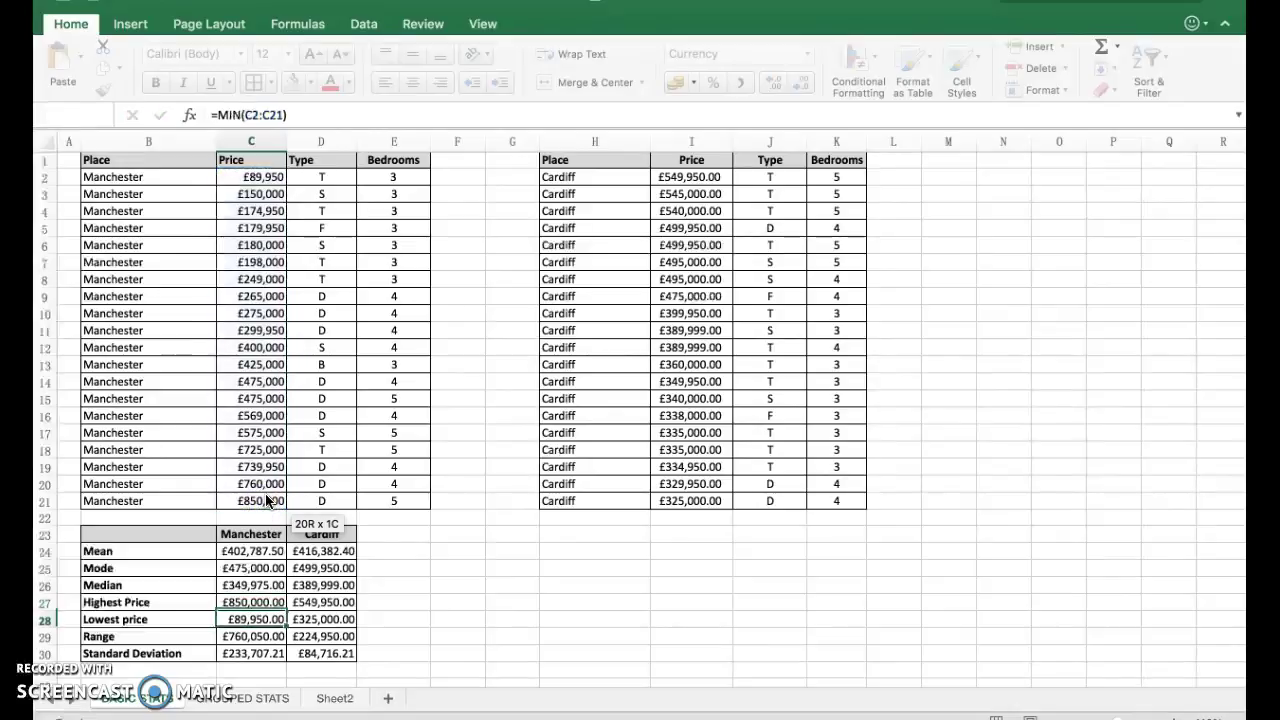
Step: Check the lowest-price and Cardiff highest-price formulas, ending on the Manchester range cell
left_click(327, 625)
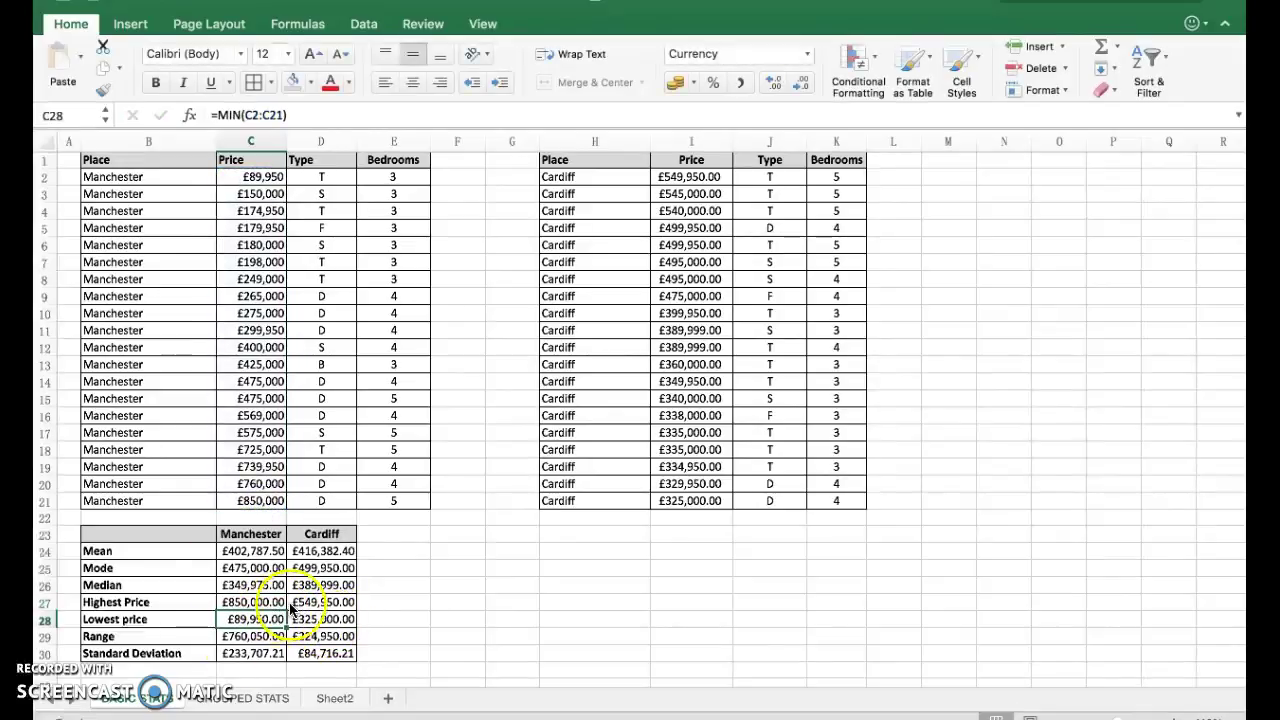
left_click(290, 607)
left_click(258, 624)
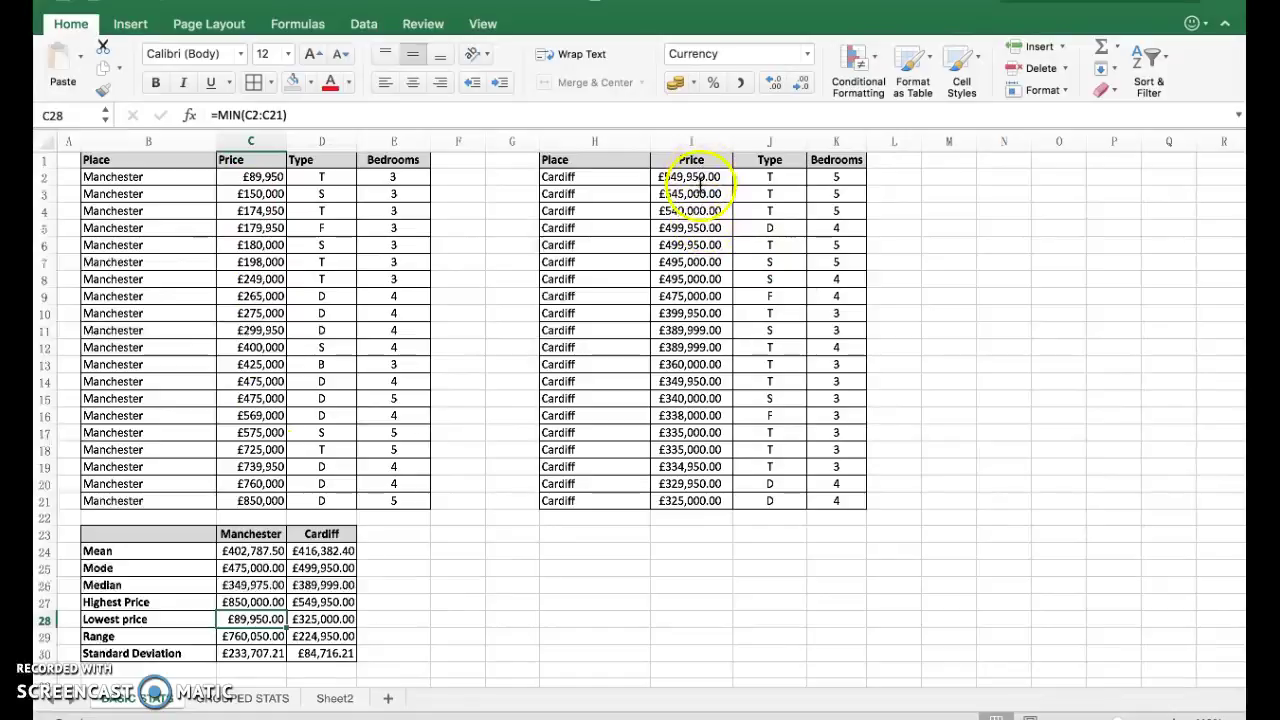
left_click(248, 636)
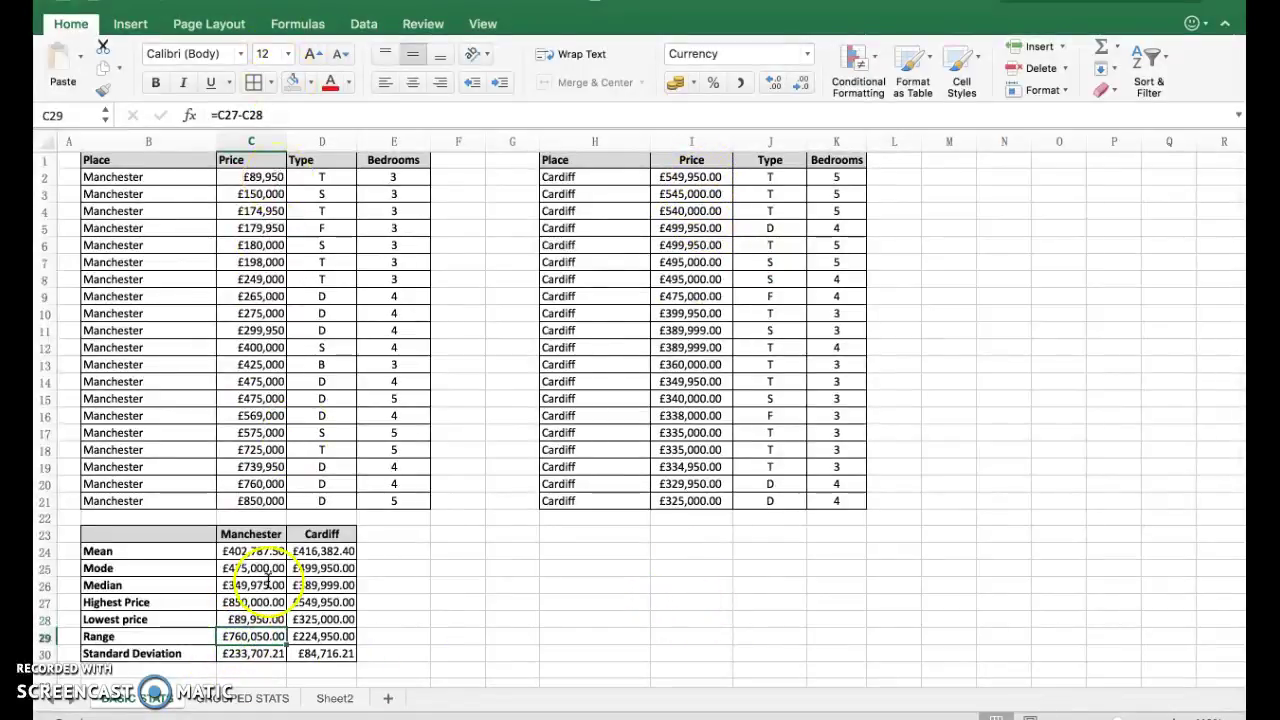
Step: Set C29 to =C27-C28 (£760,050.00) and check Cardiff's =D27-D28 range formula
left_click(293, 113)
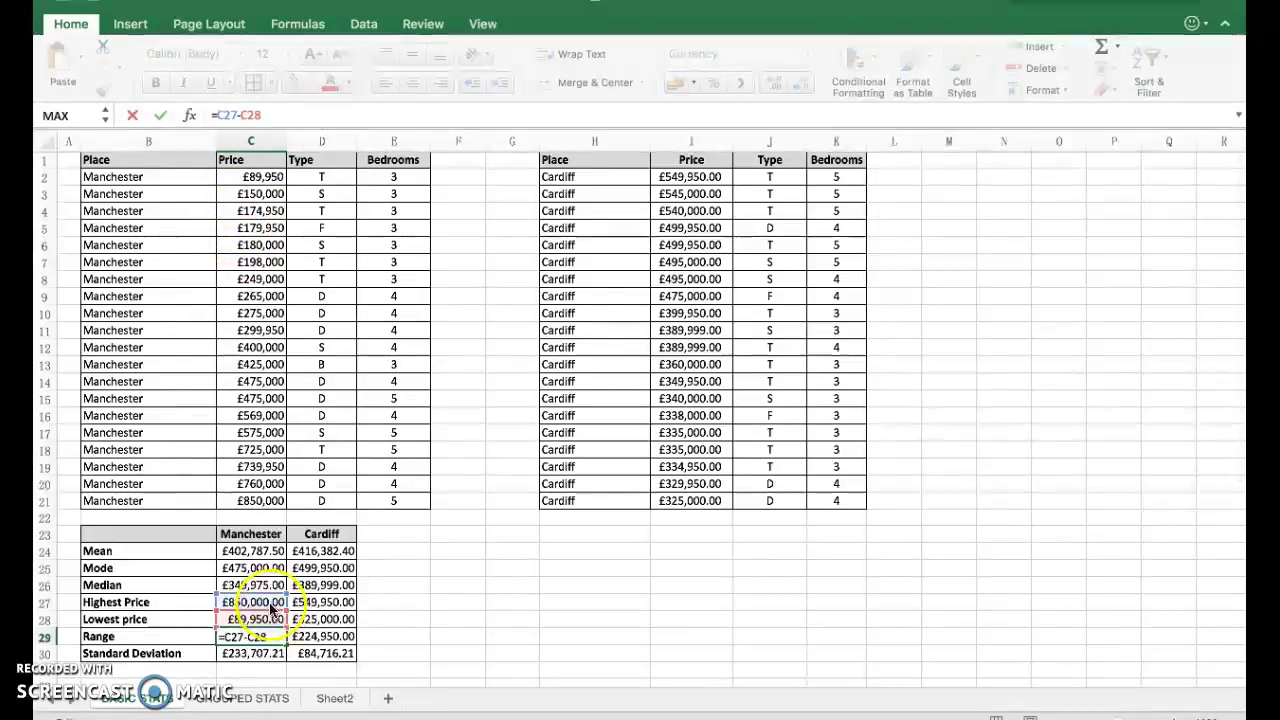
left_click(160, 115)
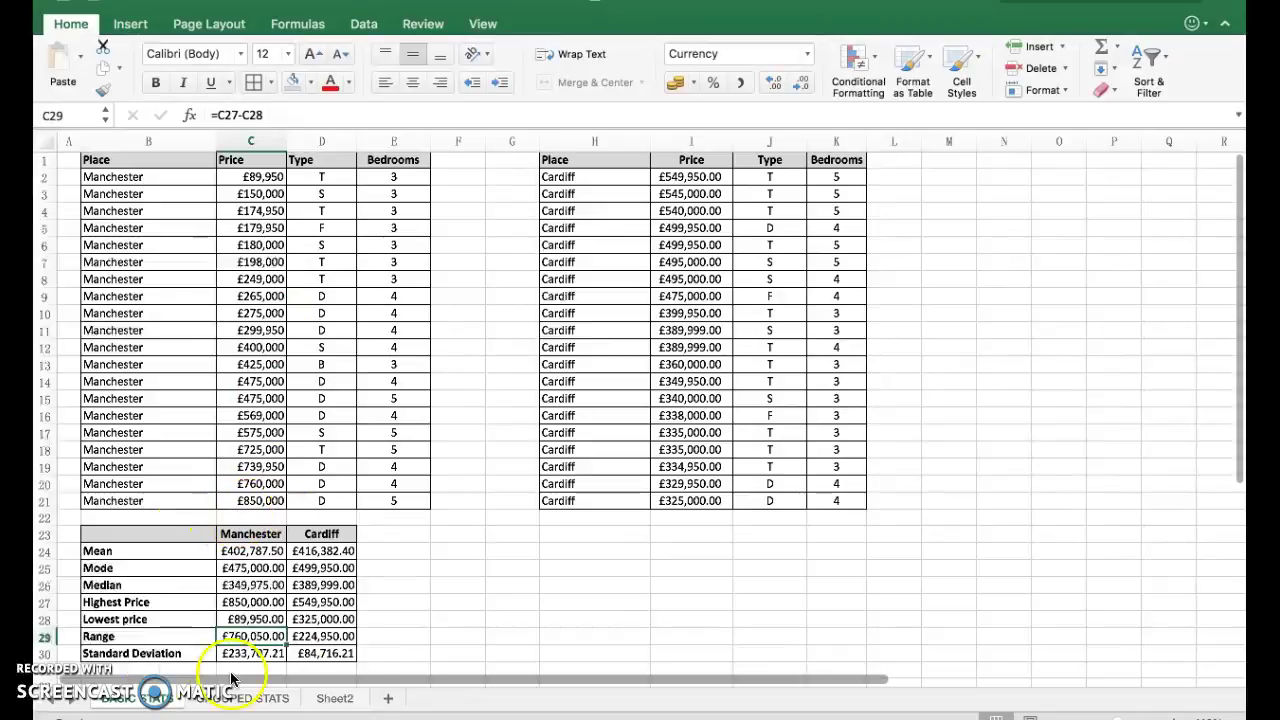
left_click(325, 636)
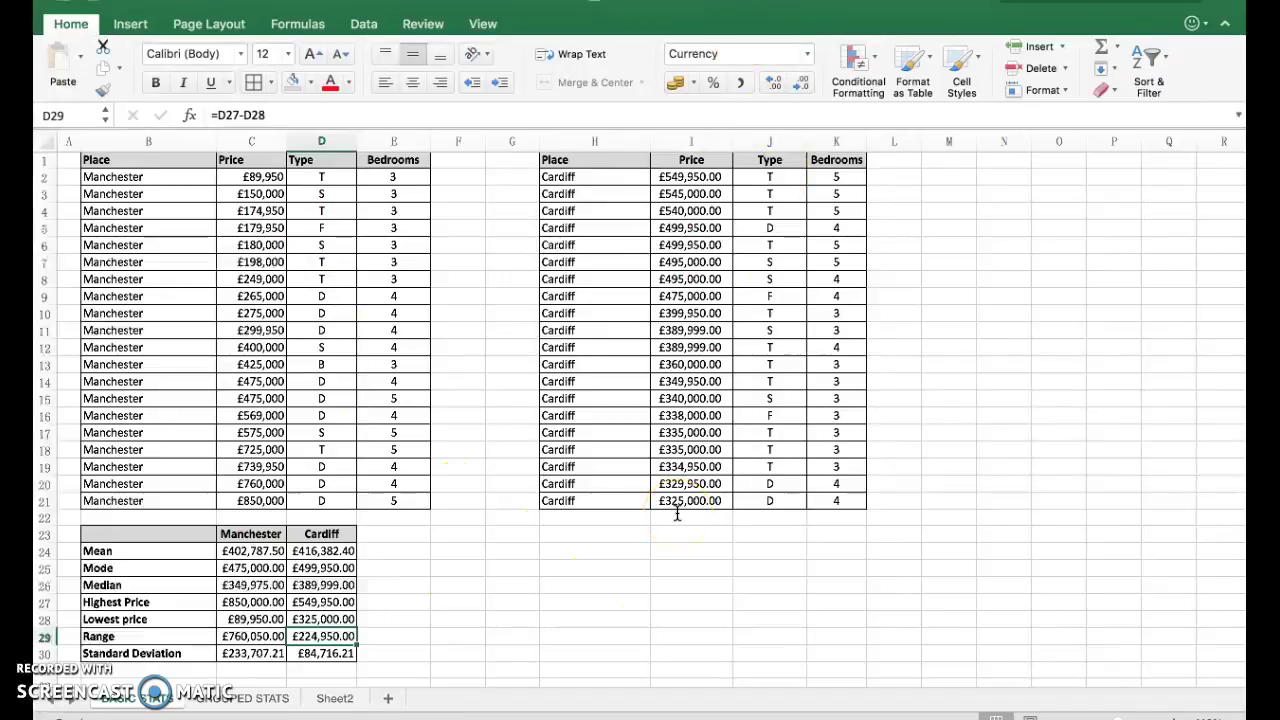
scroll(330, 530, "down", 3)
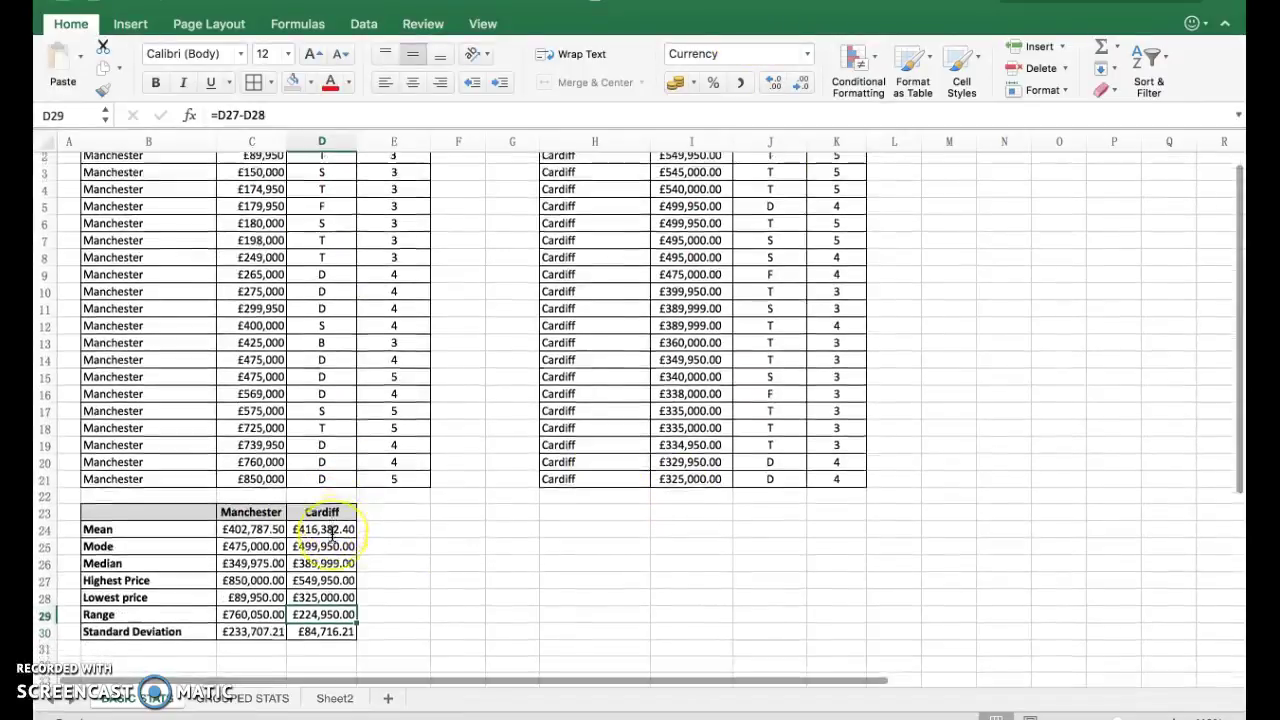
scroll(332, 535, "down", 2)
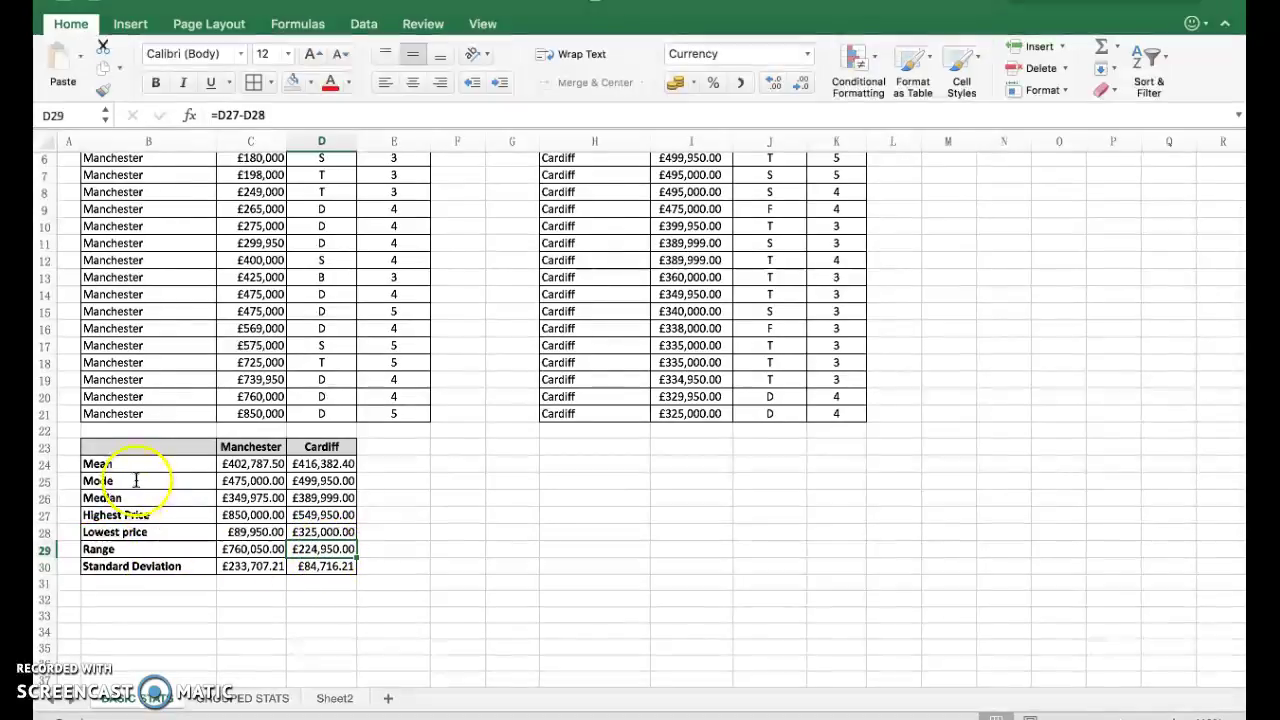
Step: Enter =D24-C24 in E24 to show the £13,594.90 mean difference
left_click(380, 462)
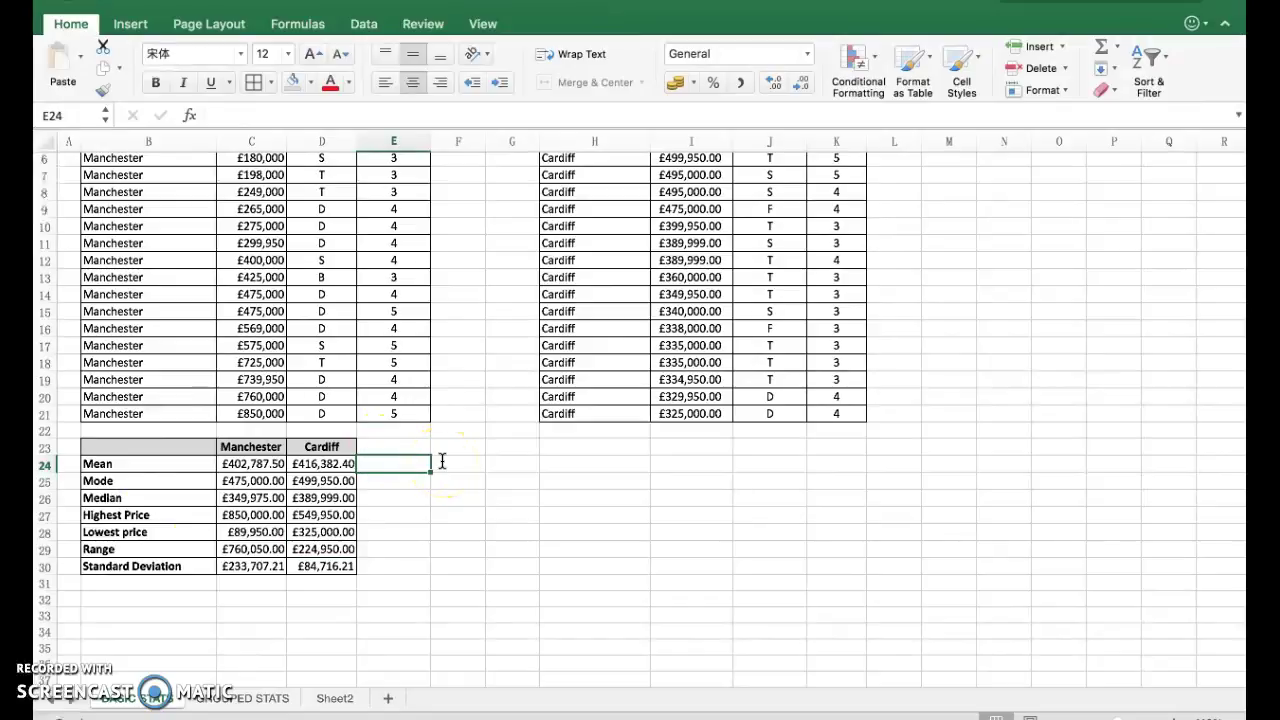
type("=")
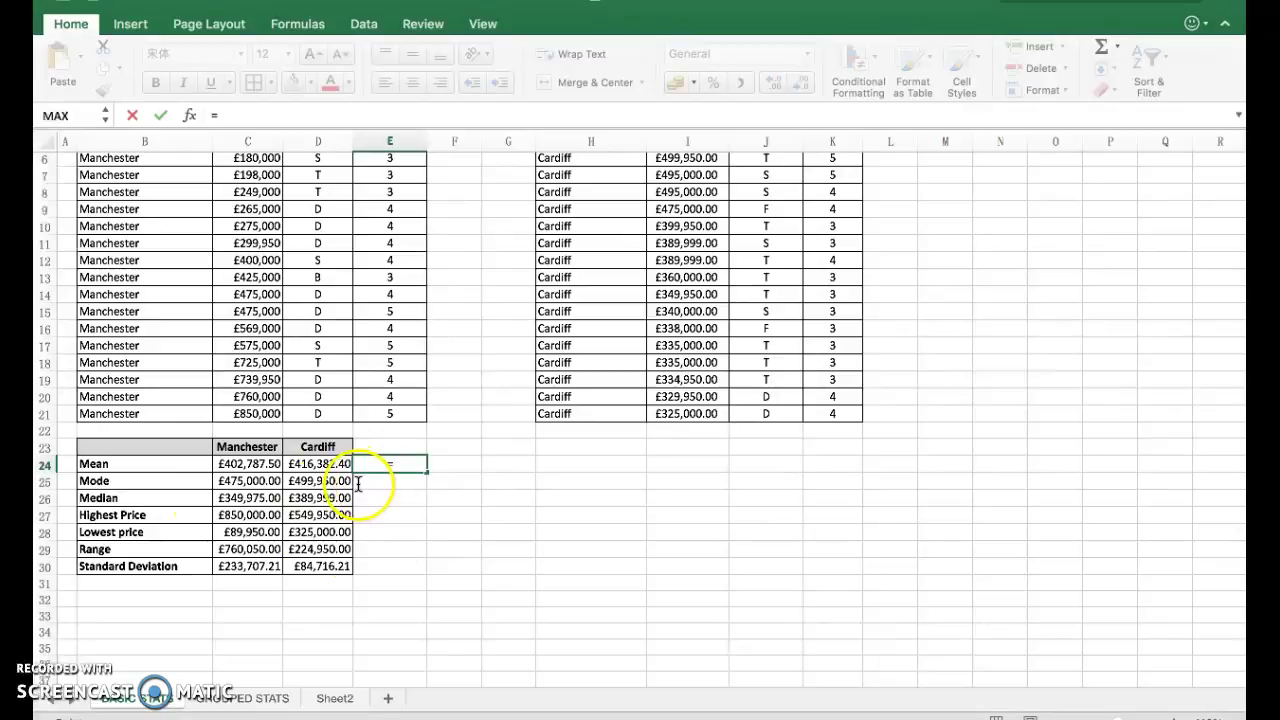
left_click(333, 464)
type("-")
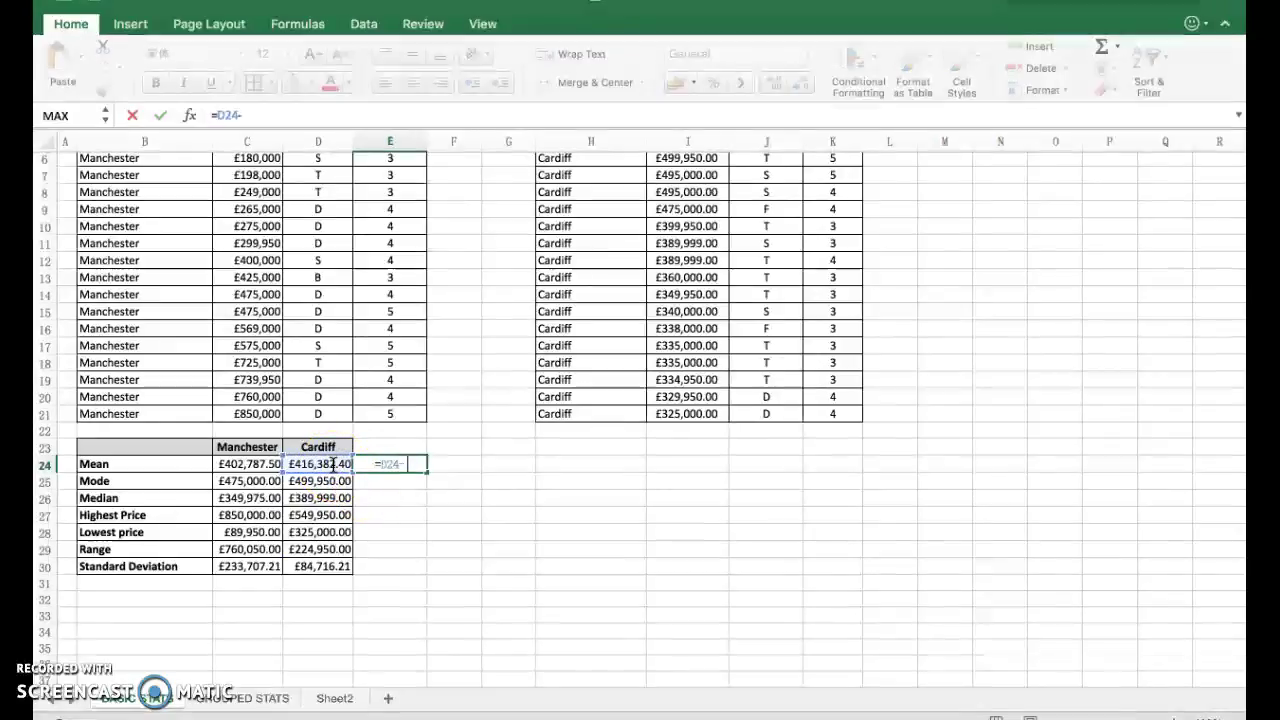
left_click(268, 464)
key("Return")
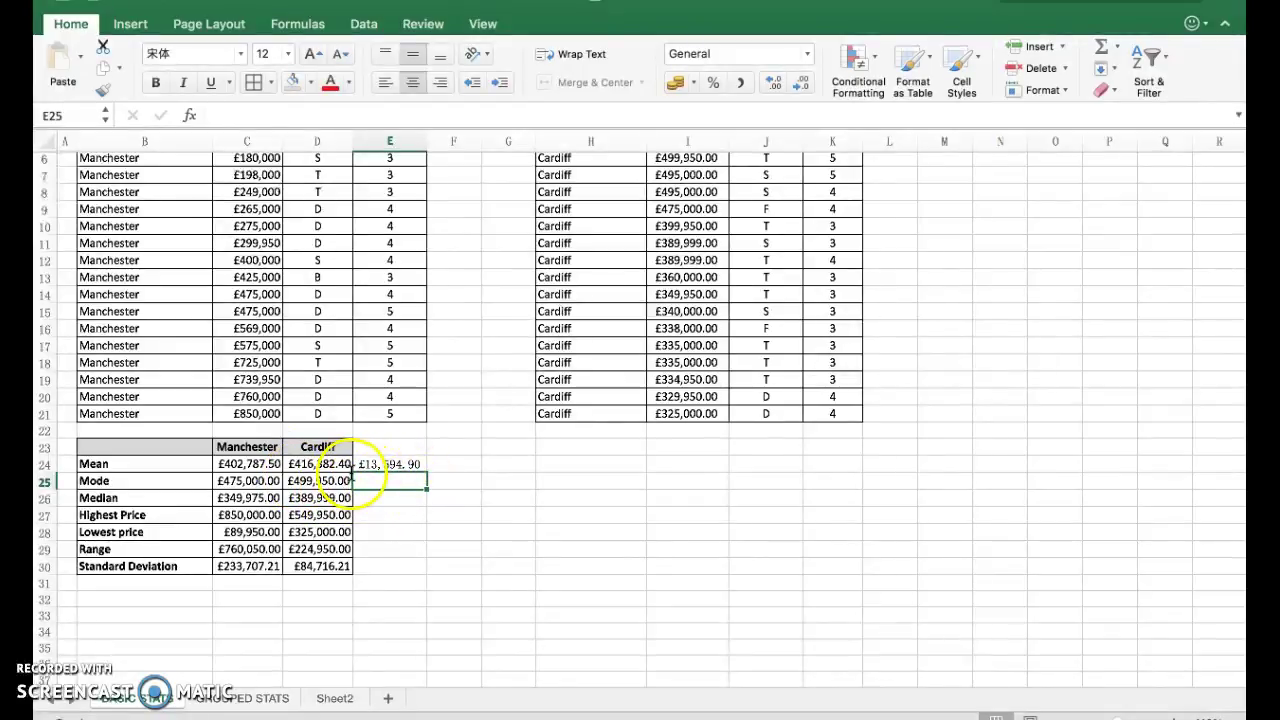
scroll(486, 445, "up", 3)
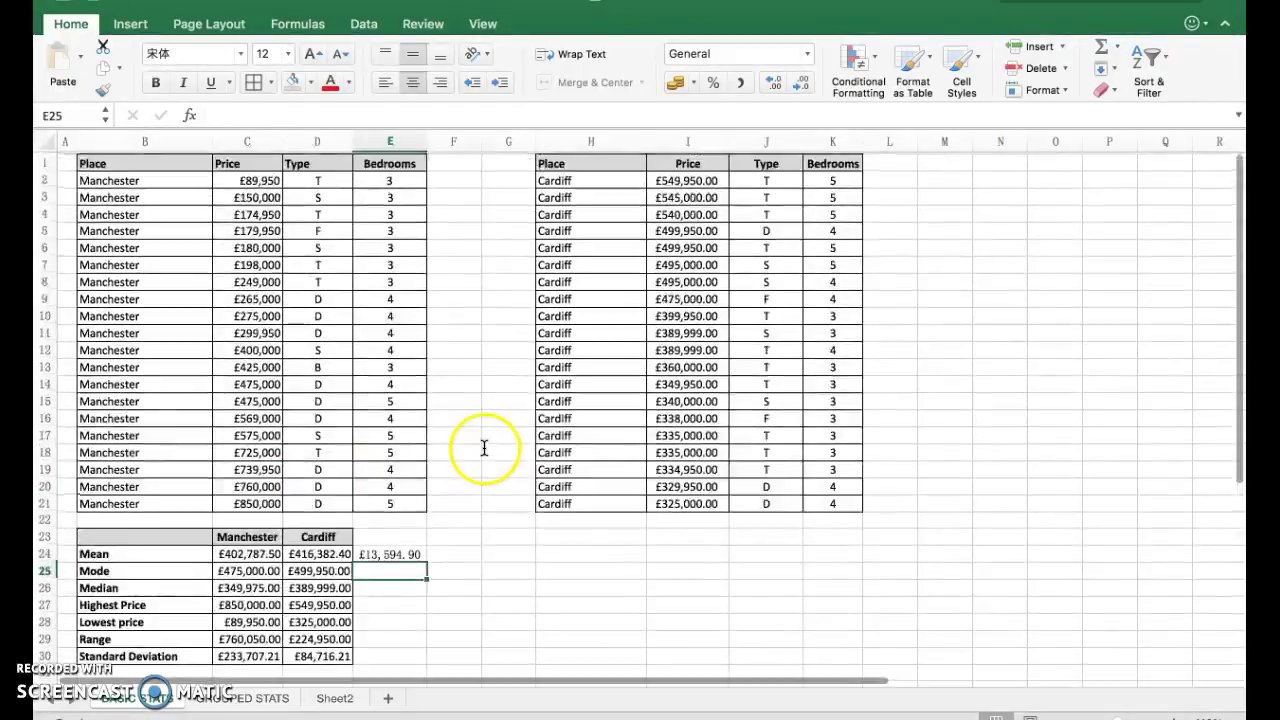
scroll(297, 433, "down", 2)
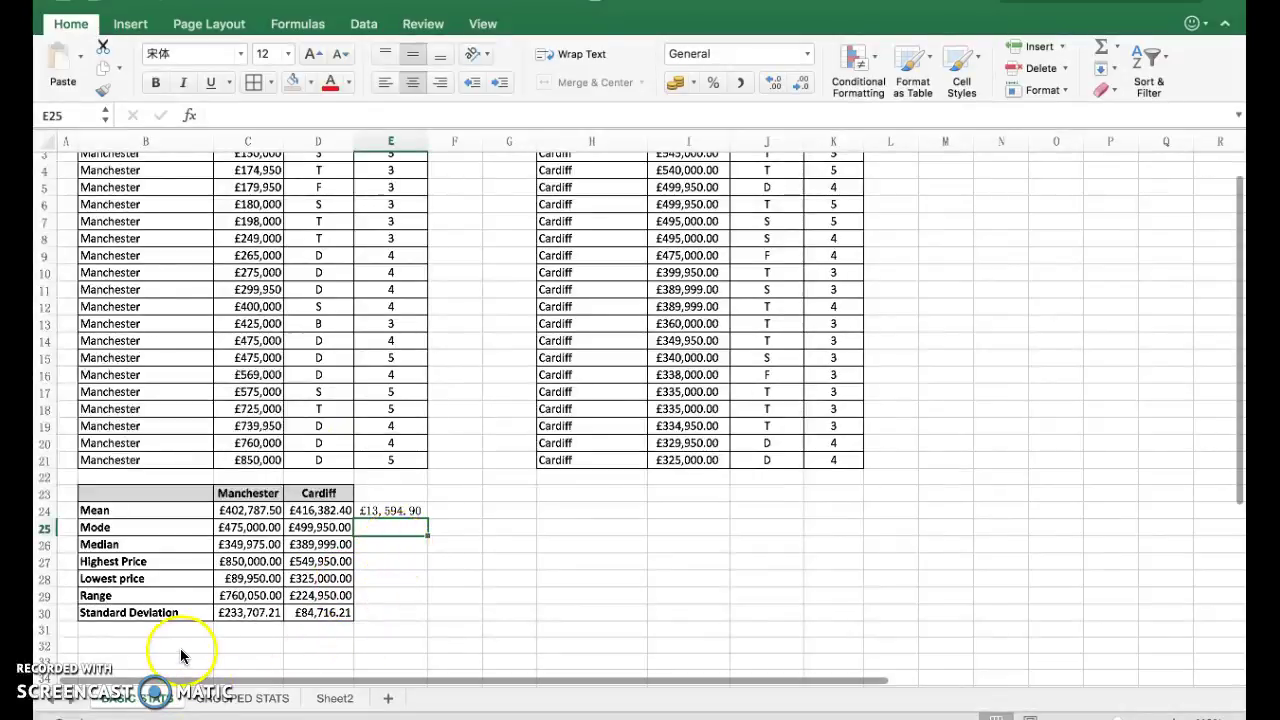
scroll(278, 563, "up", 2)
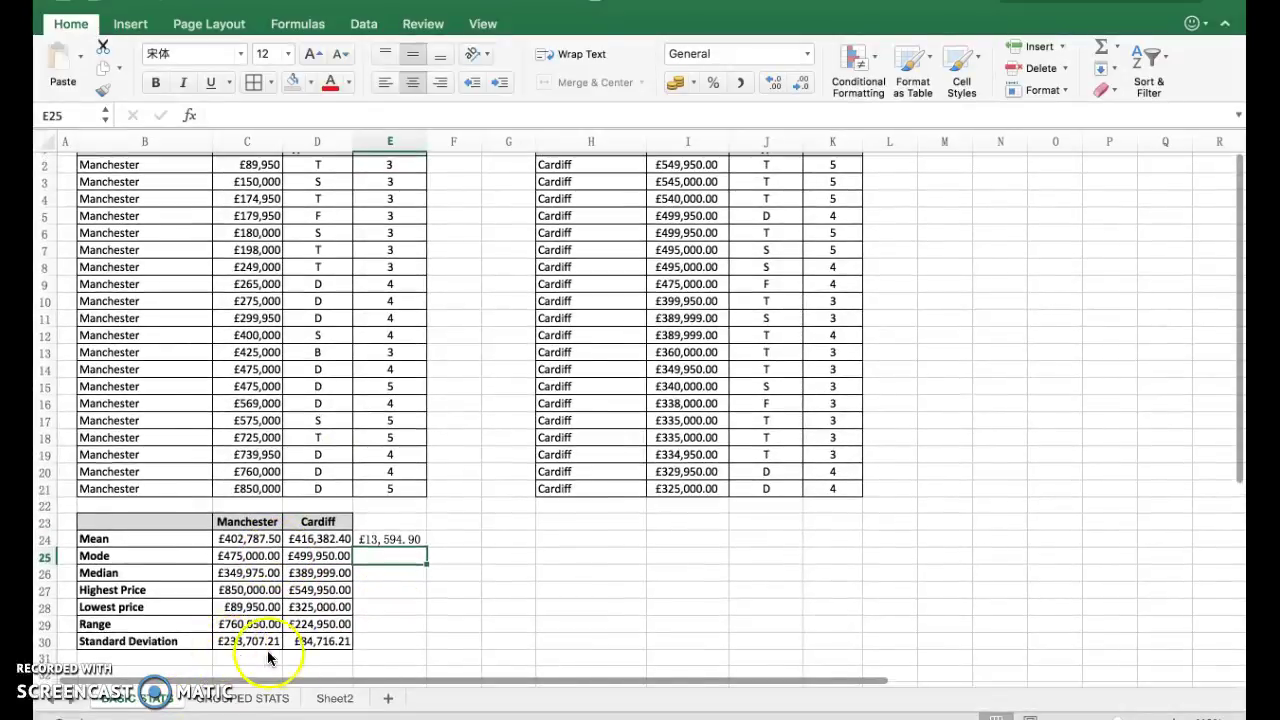
left_click(245, 641)
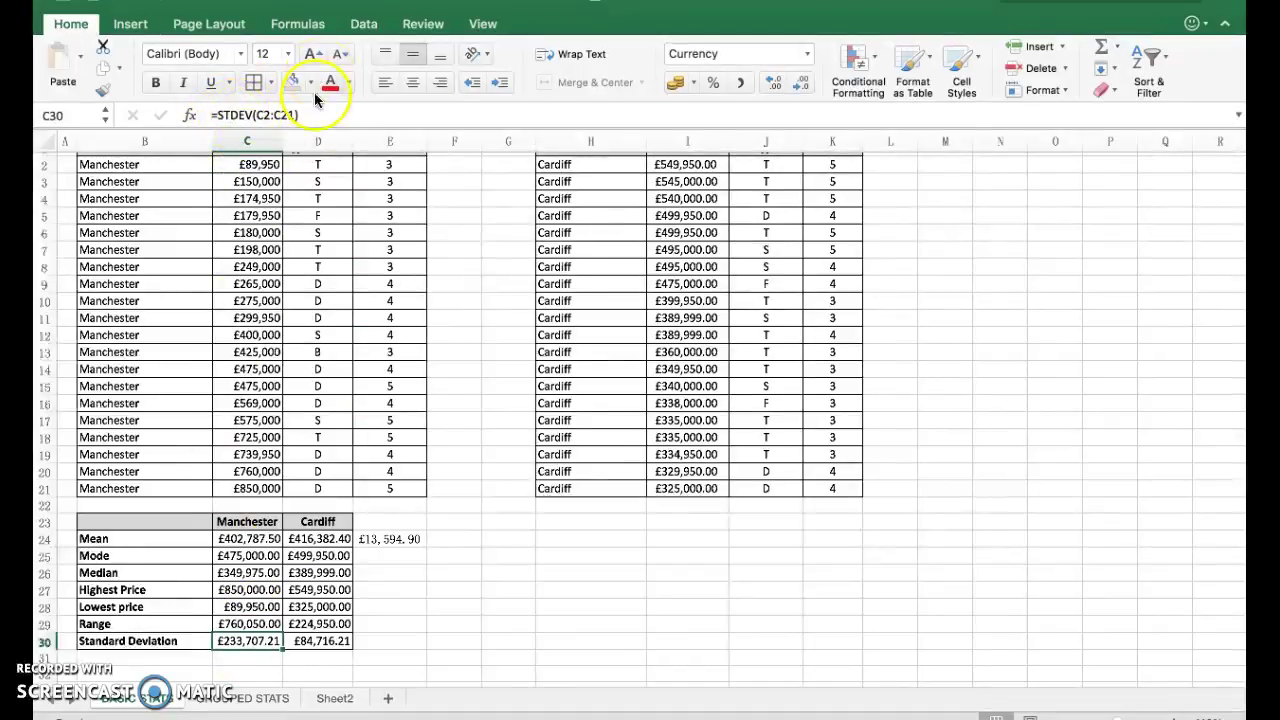
Step: Retype the Manchester standard deviation as =STDEV(C2:C21), giving £233,707.21
left_click_drag(311, 115, 210, 115)
type("=")
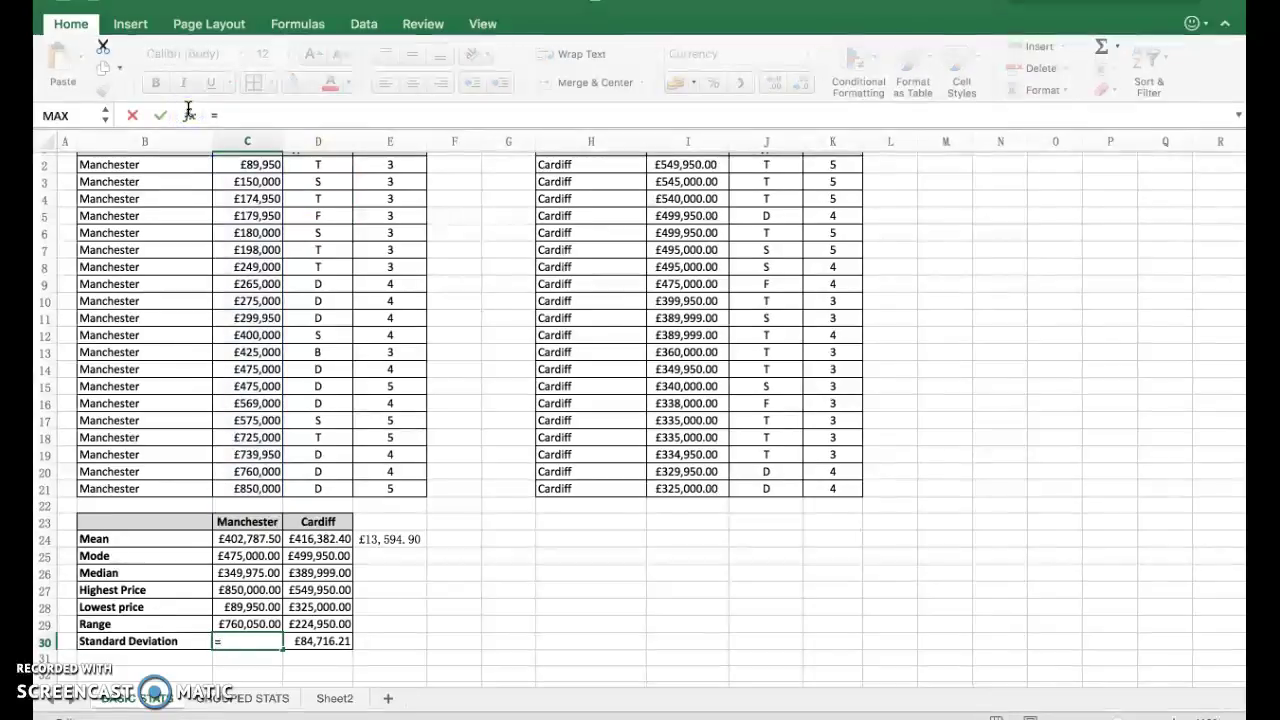
type("STDEV")
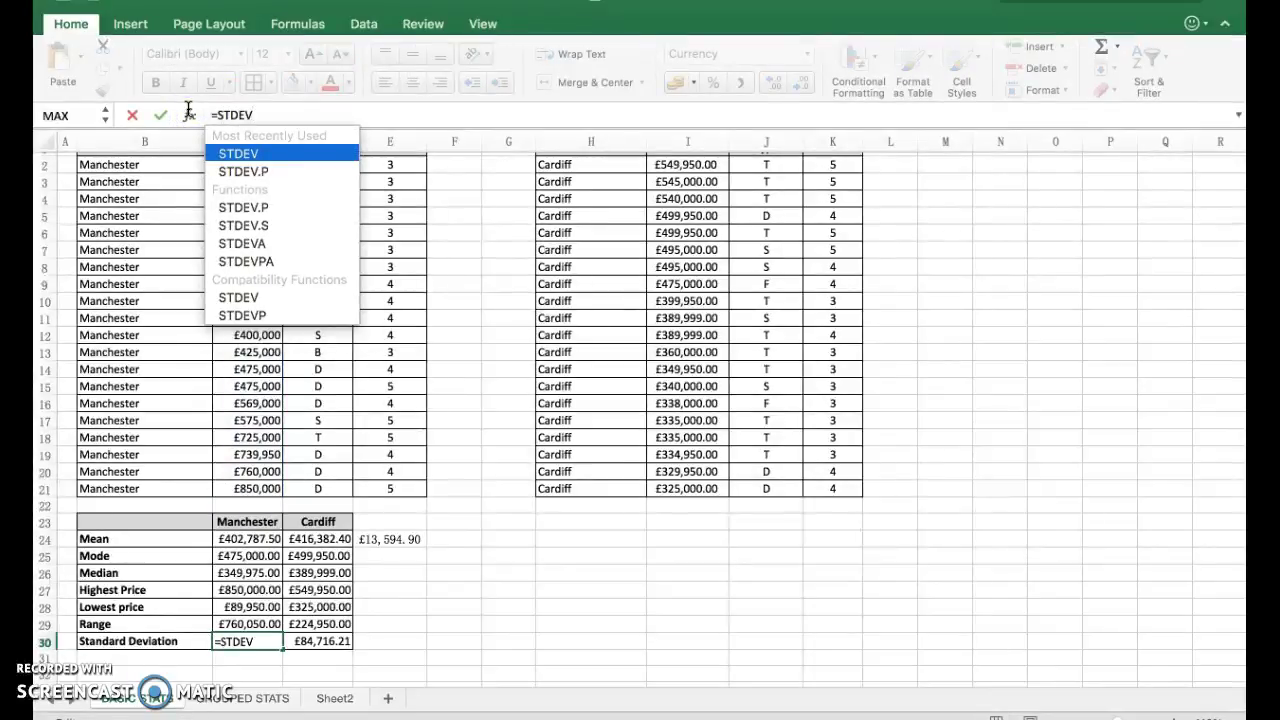
type("(")
left_click_drag(255, 165, 241, 493)
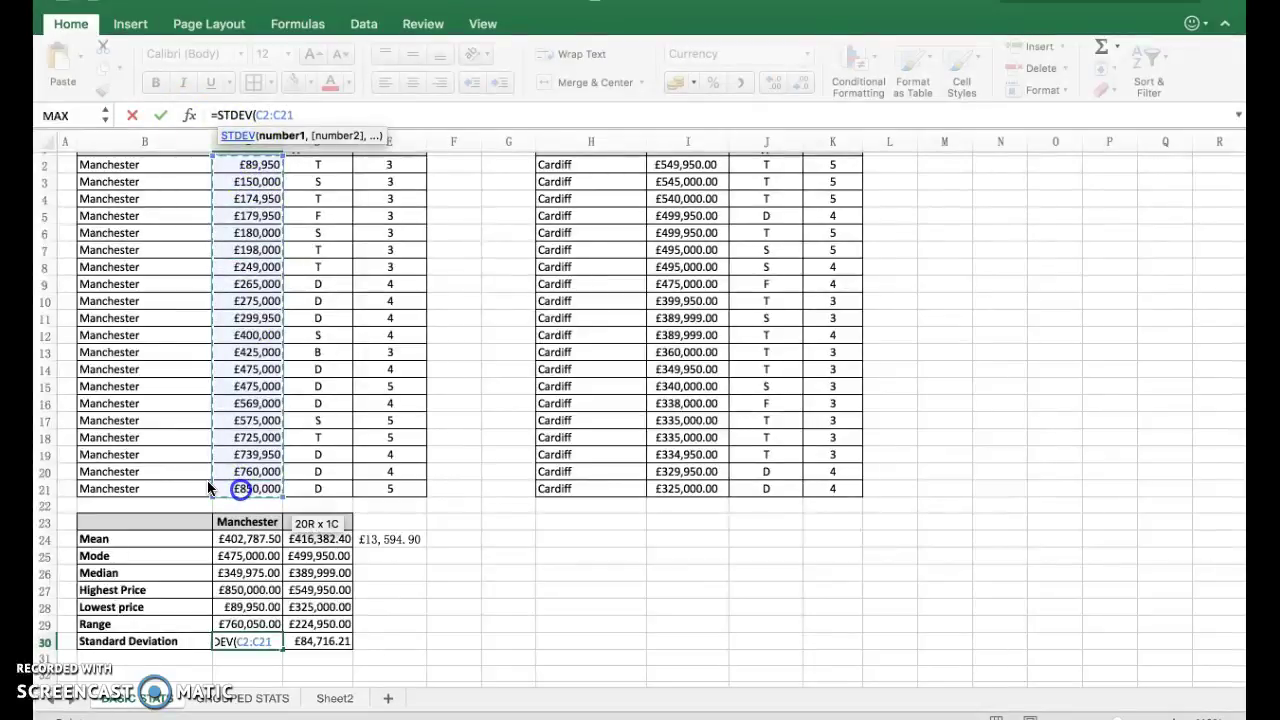
type(")")
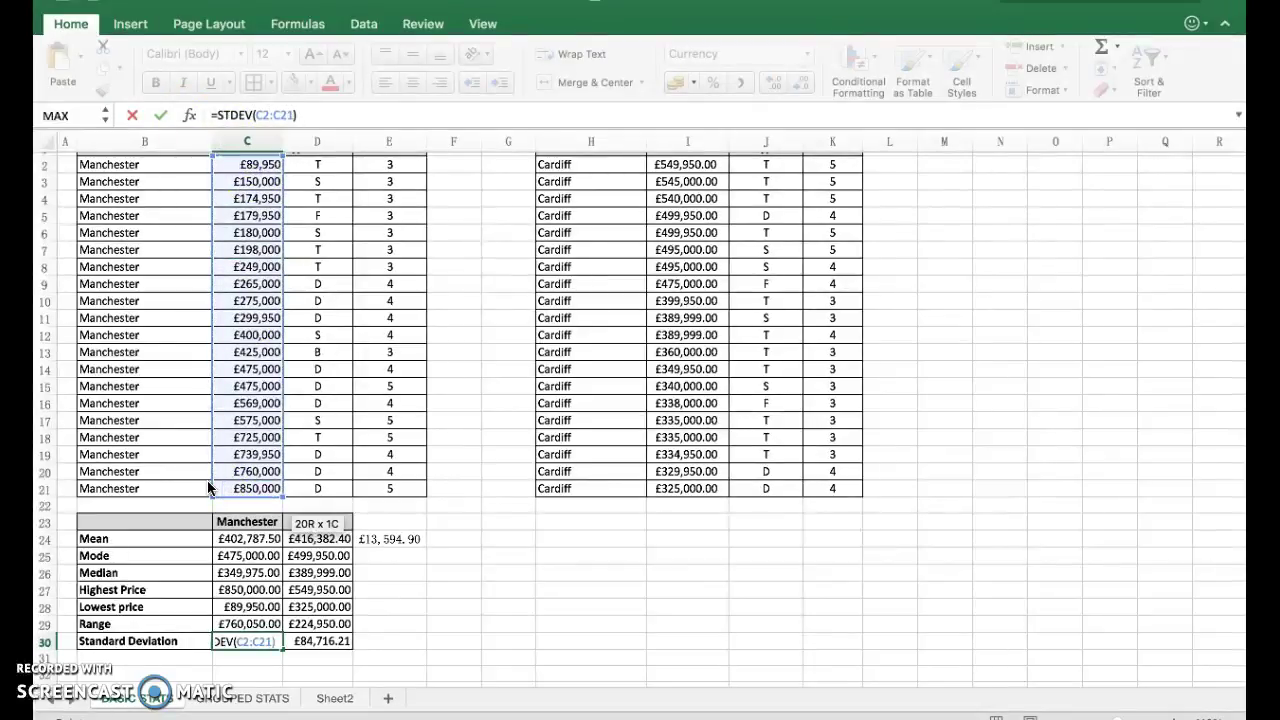
key("Return")
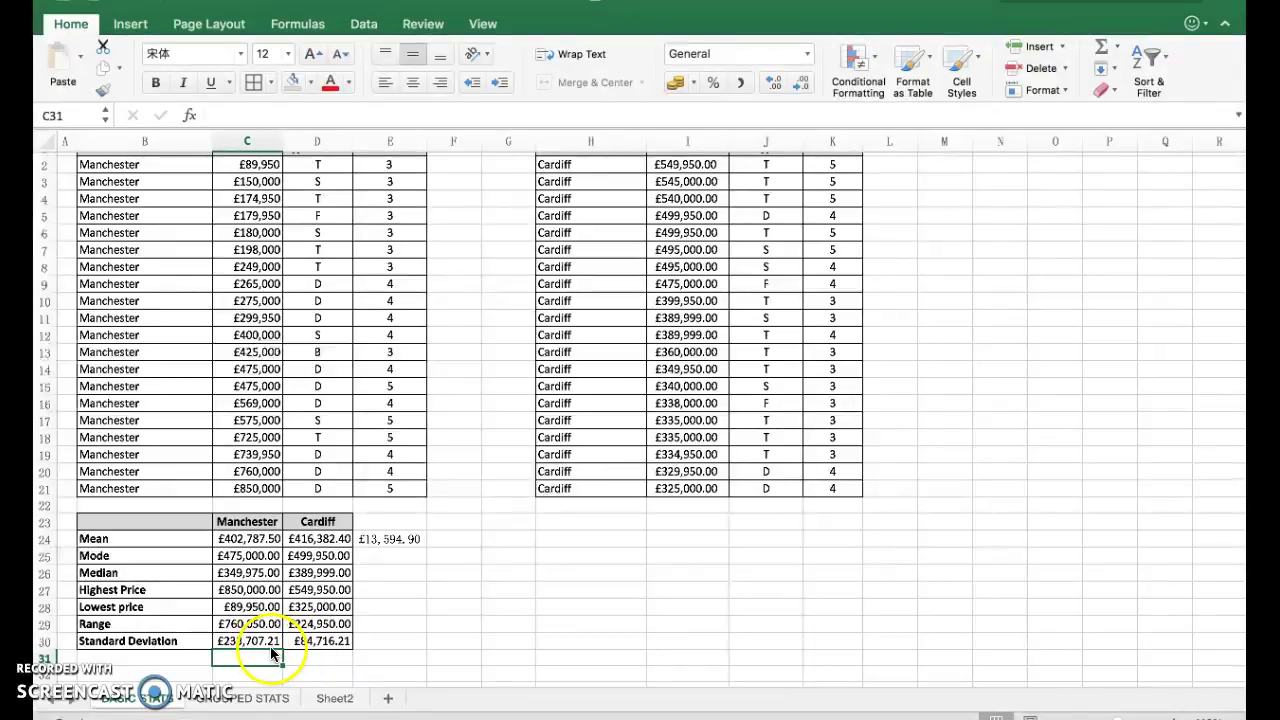
scroll(285, 500, "up", 1)
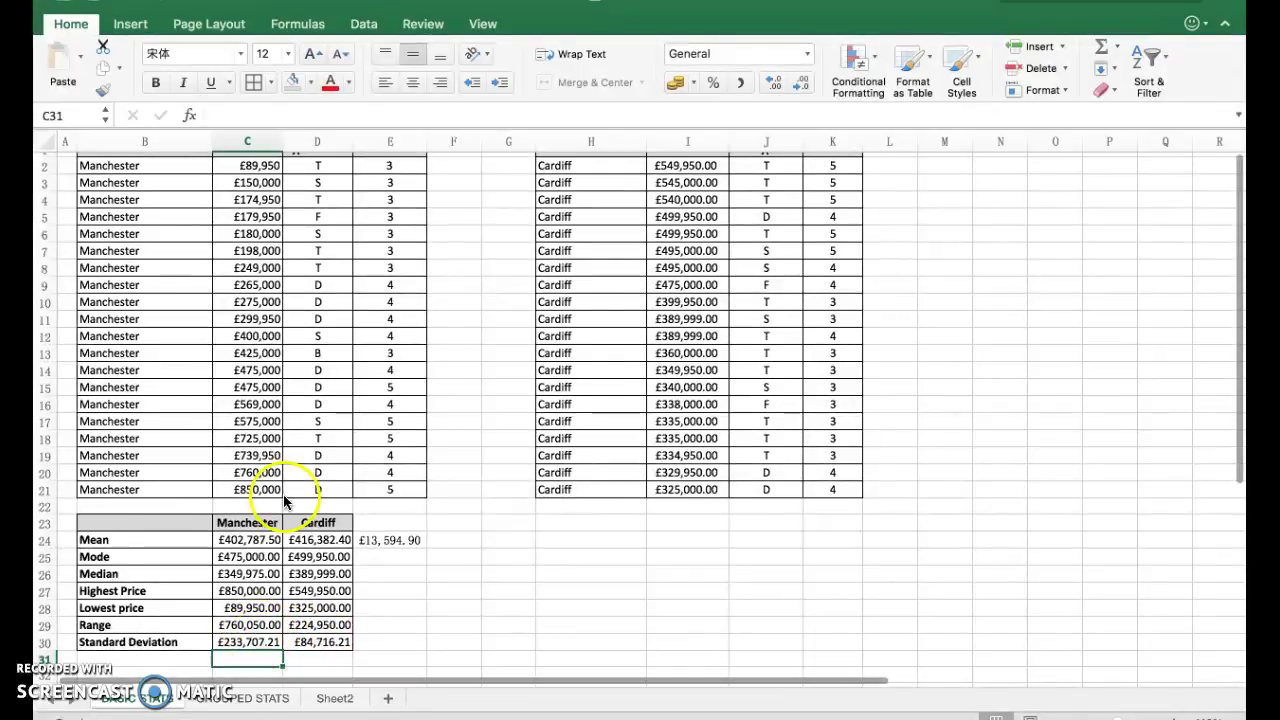
scroll(285, 490, "up", 1)
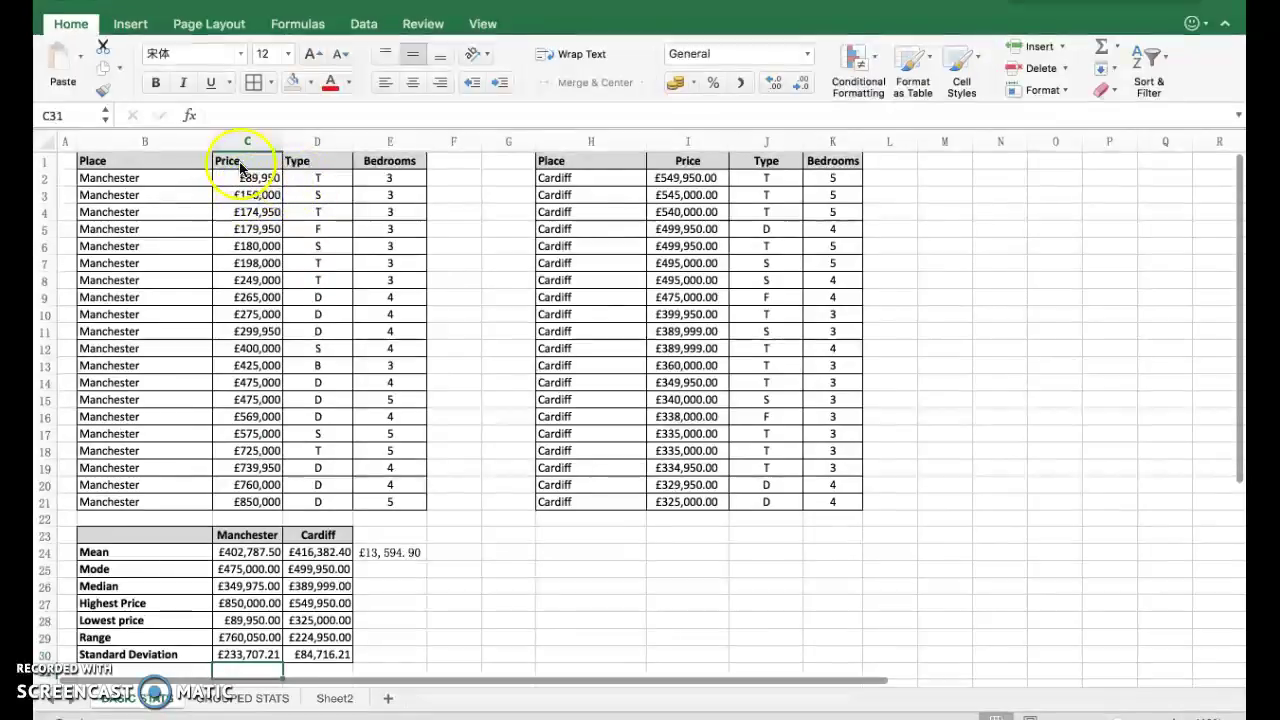